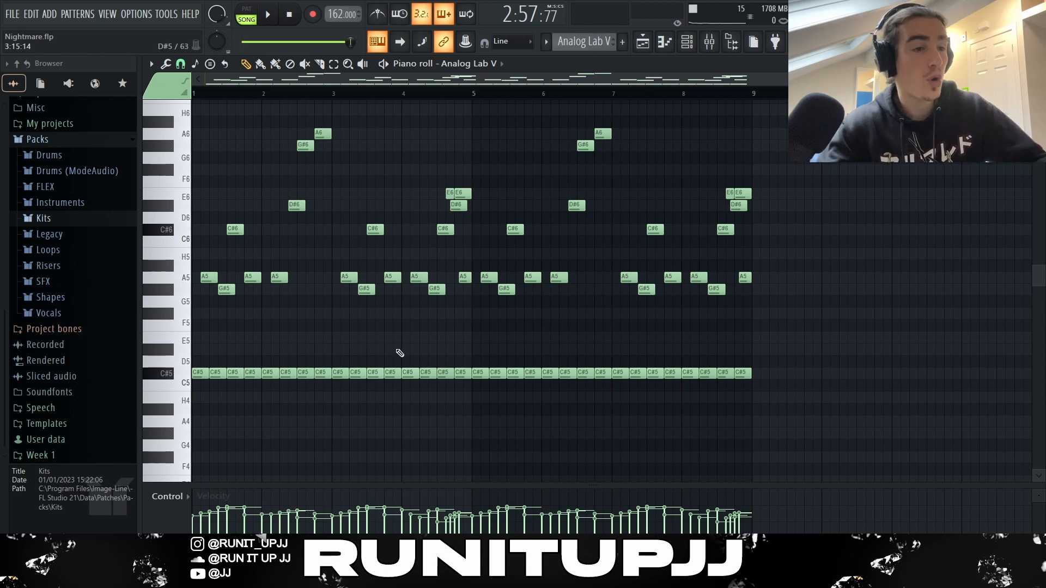
- Select the repeated C#5 notes running through bars 1 to 4 of the Analog Lab V piano roll
scroll(257, 356, up, 6)
drag(220, 362, 1029, 388)
scroll(397, 351, down, 3)
scroll(395, 348, down, 1)
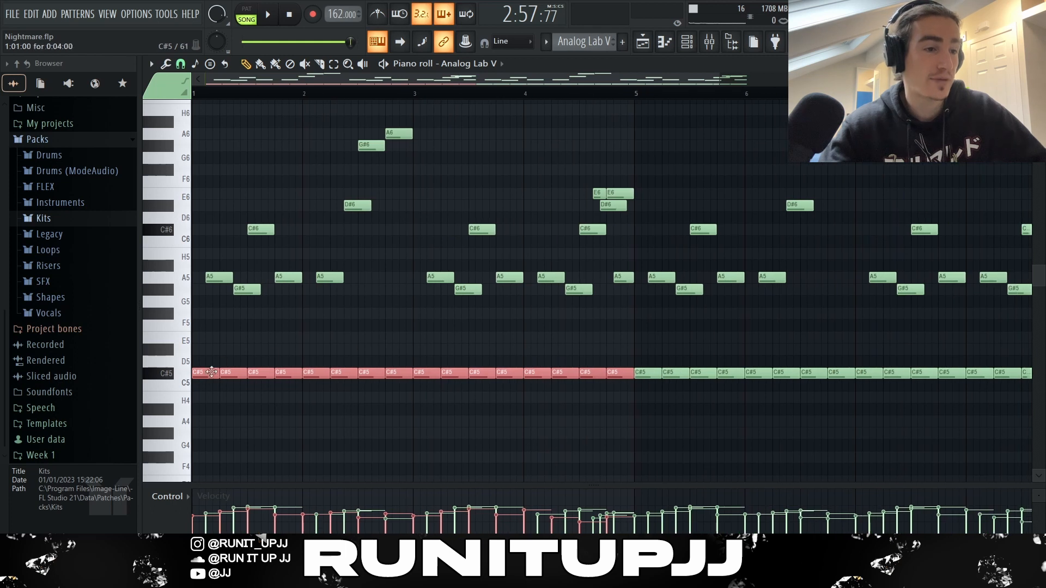
- Highlight the opening melody notes of bar 1 one at a time: A5, G#5 and C#6 above the repeated C#5
ctrl+click(199, 293)
ctrl+click(209, 277)
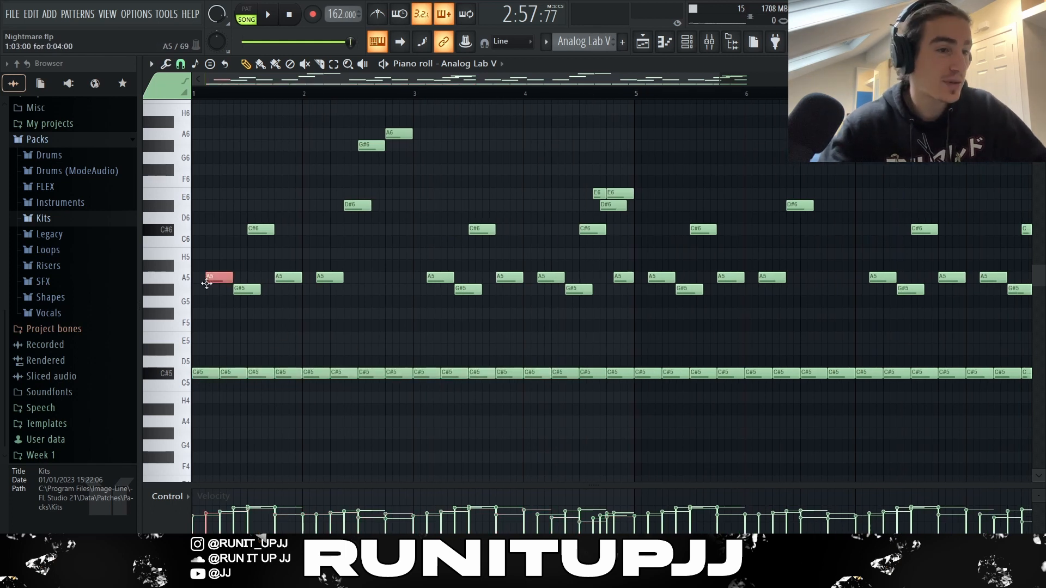
ctrl+click(203, 374)
ctrl+click(211, 279)
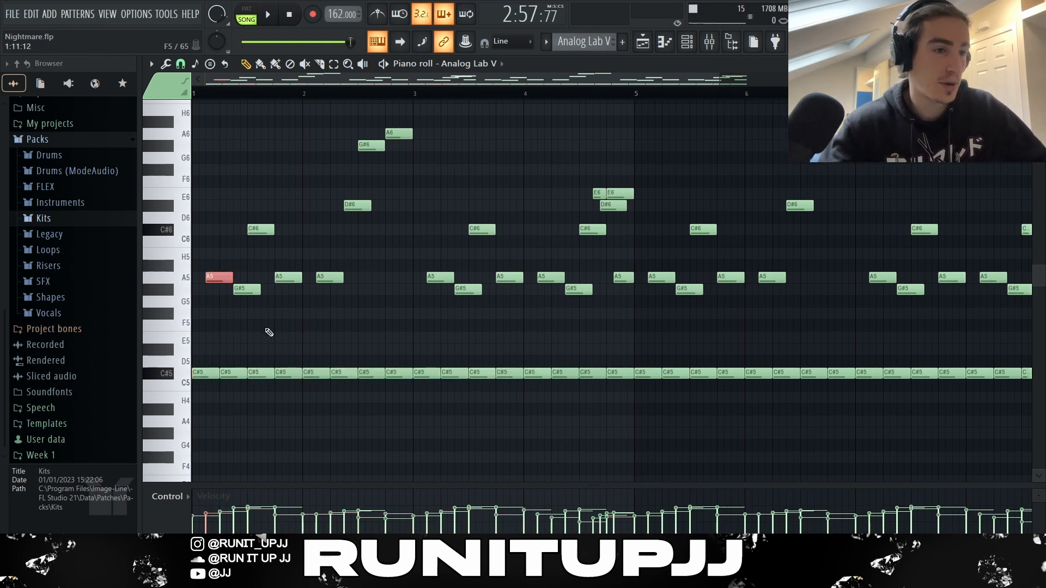
ctrl+click(246, 289)
ctrl+click(299, 321)
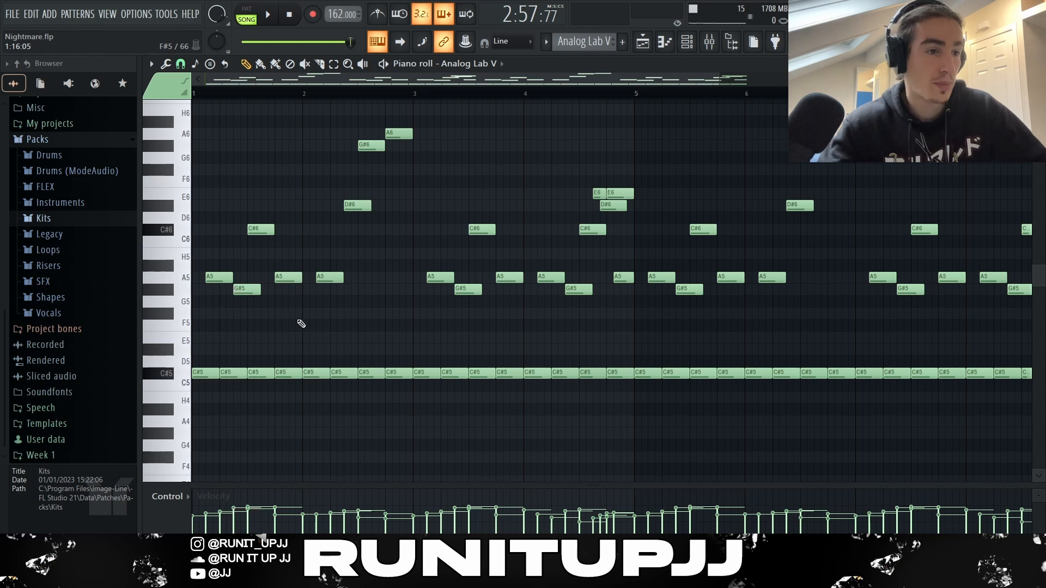
ctrl+click(222, 278)
ctrl+click(250, 290)
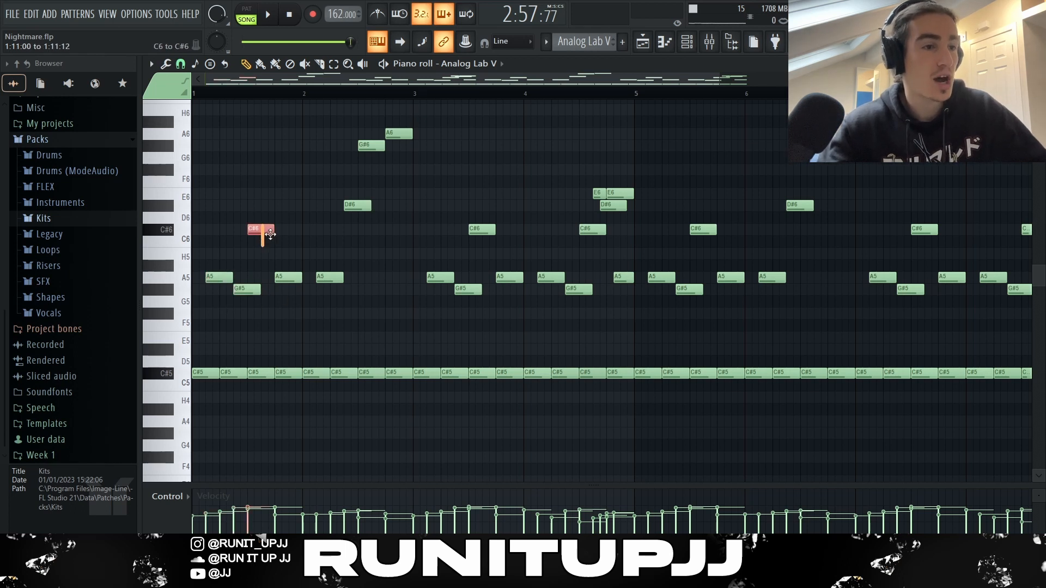
- Highlight the two following A5 notes, the D#6 and the high G#6 and A6 notes that end bar 2
drag(288, 265, 330, 298)
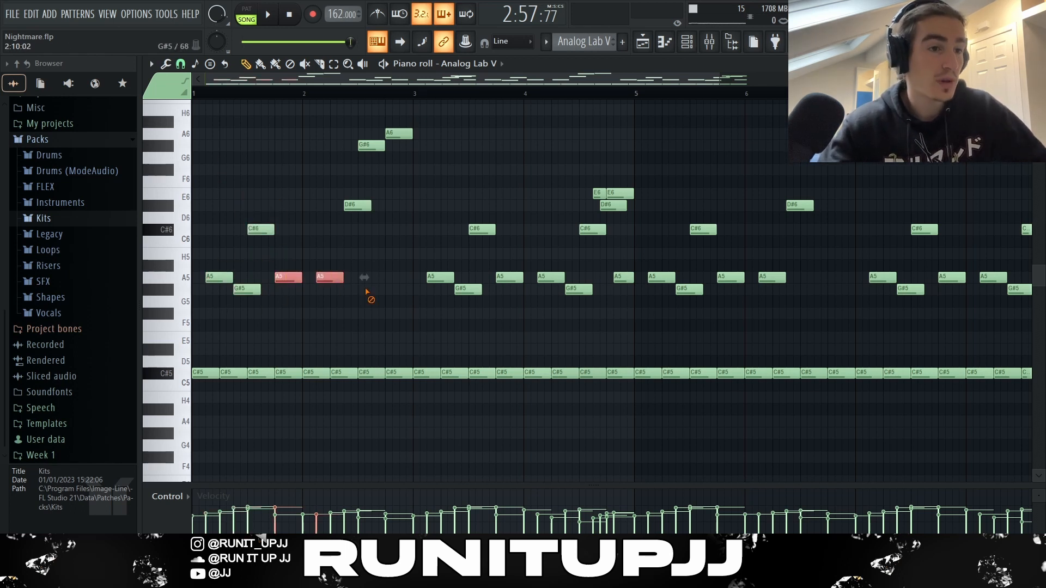
ctrl+click(369, 293)
ctrl+click(364, 206)
drag(363, 164, 413, 117)
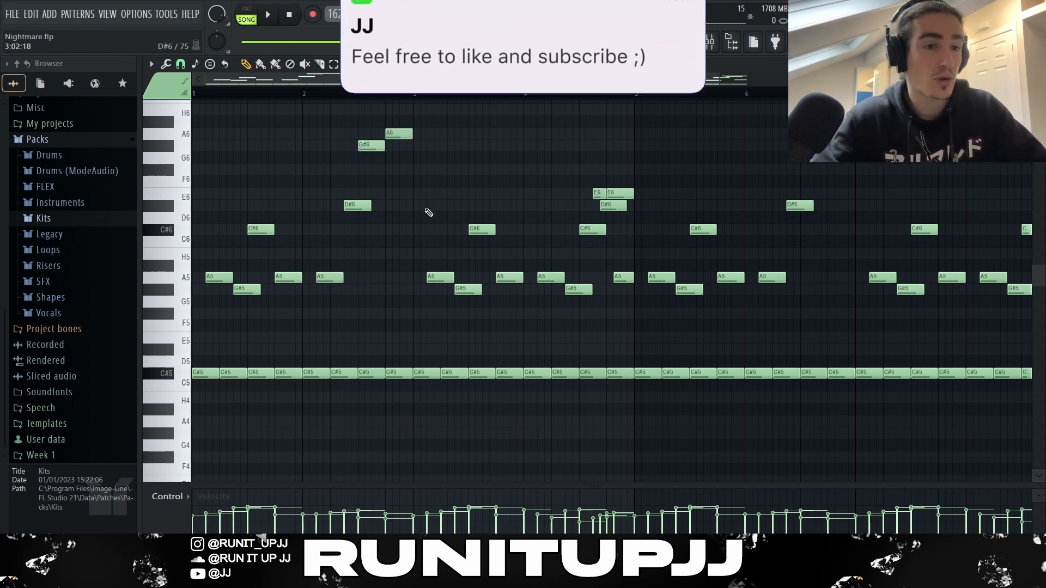
- Highlight the bar 3 phrase, the opening phrase for comparison and the bar 4 ending notes up to E6, and clear the selection
drag(426, 198, 593, 343)
drag(393, 307, 193, 188)
ctrl+click(406, 188)
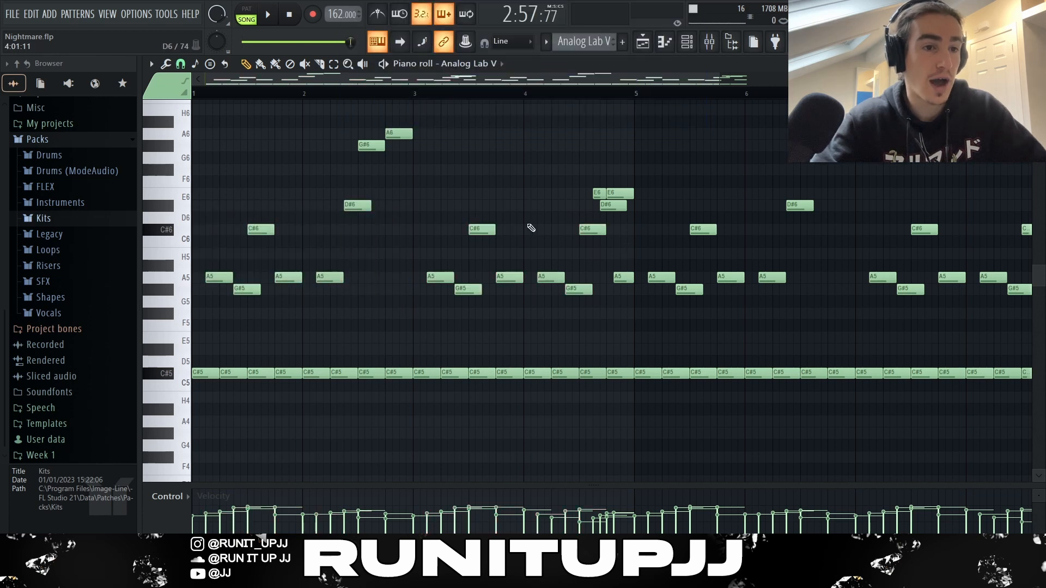
drag(530, 153, 629, 334)
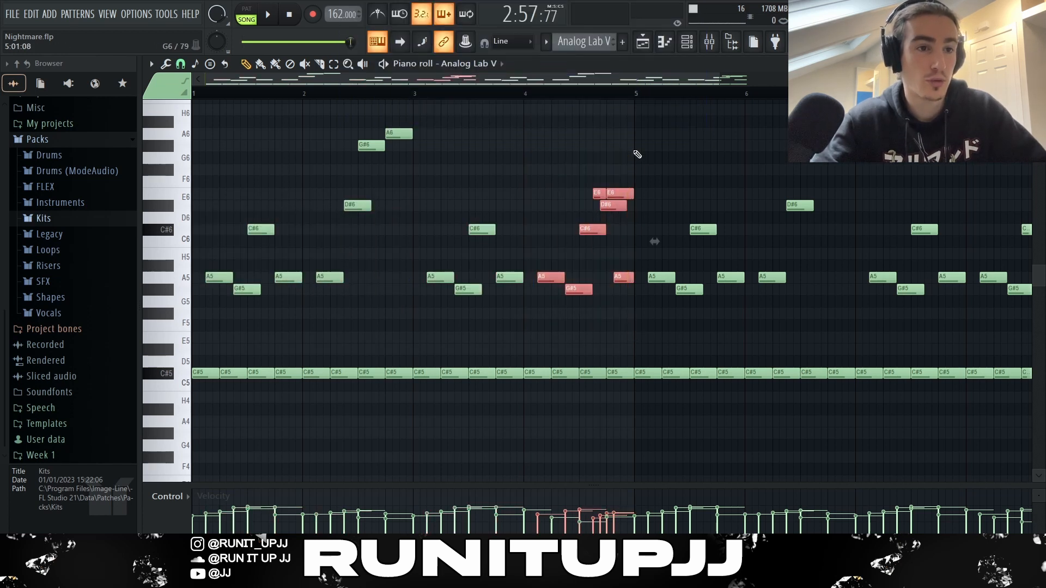
scroll(605, 180, up, 3)
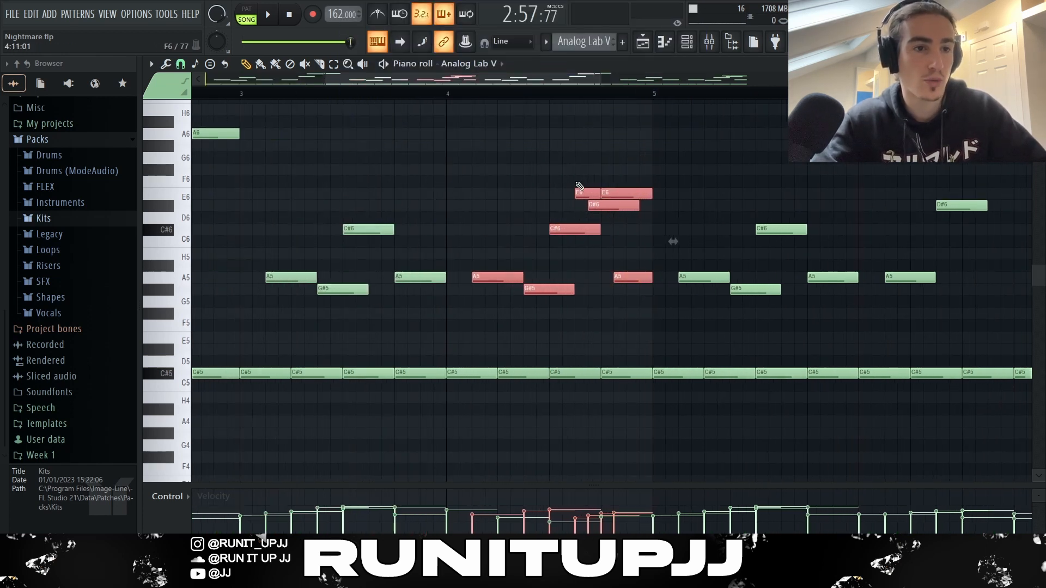
scroll(588, 211, down, 5)
ctrl+click(492, 361)
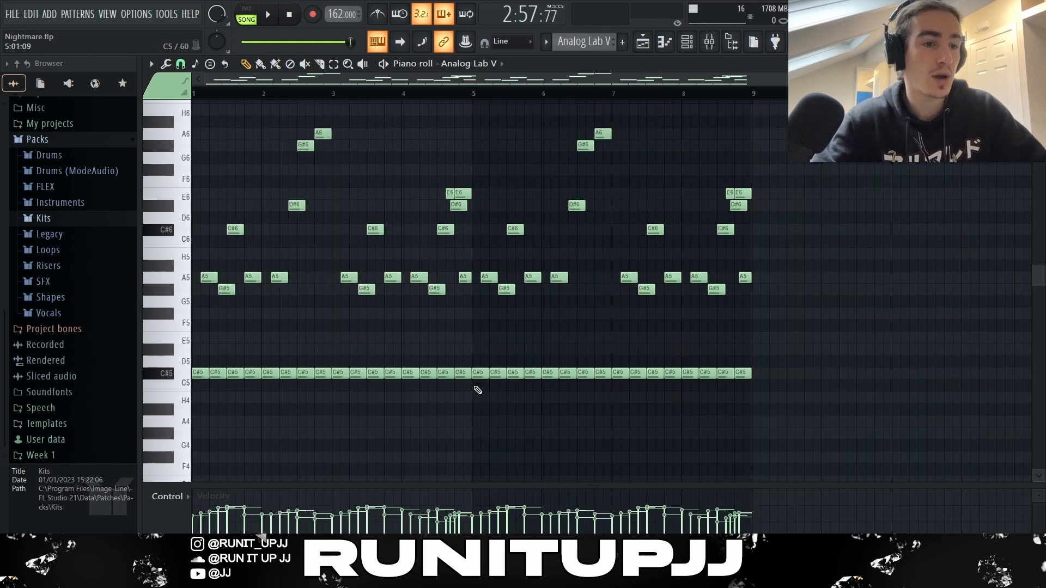
- Select all melody and C#5 notes in bars 1 to 4 to compare them with bars 5 to 8, and deselect them
drag(473, 388, 132, 97)
scroll(476, 189, down, 5)
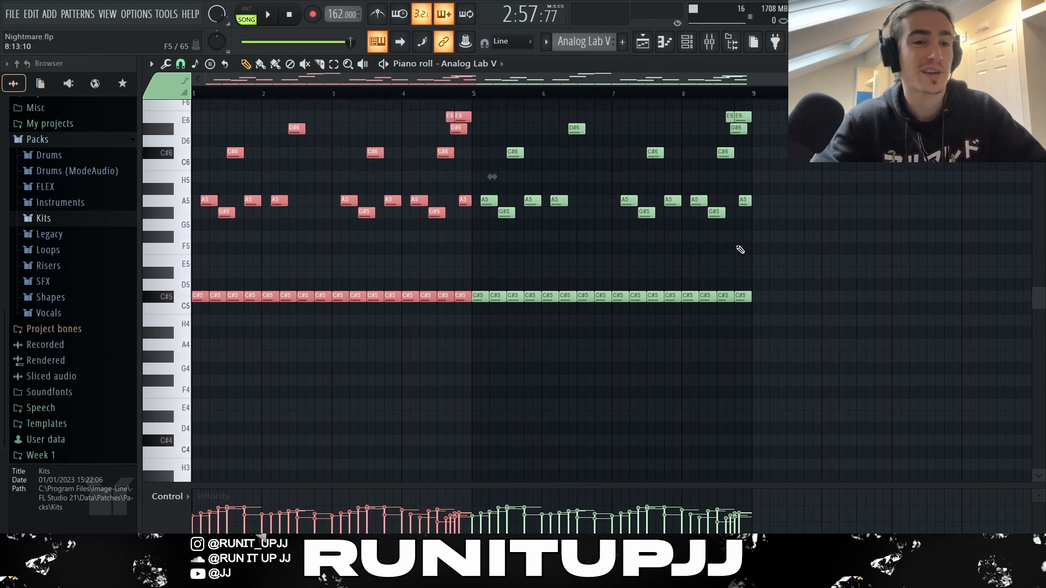
scroll(869, 265, up, 3)
scroll(912, 289, up, 2)
key(ctrl+d)
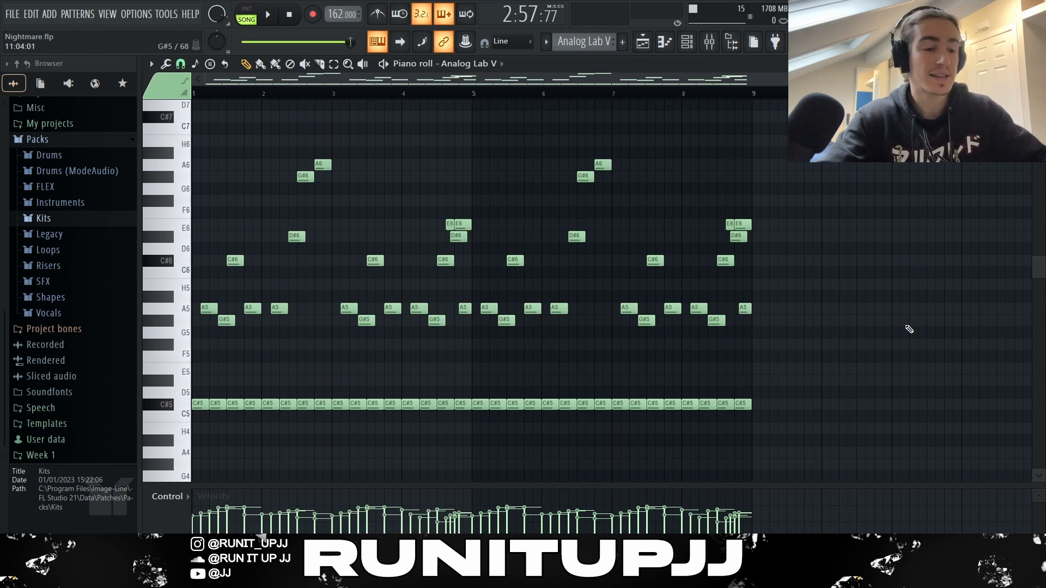
- Try randomizing the melody notes' velocity with the piano roll randomizer, and close it without accepting
key(alt+r)
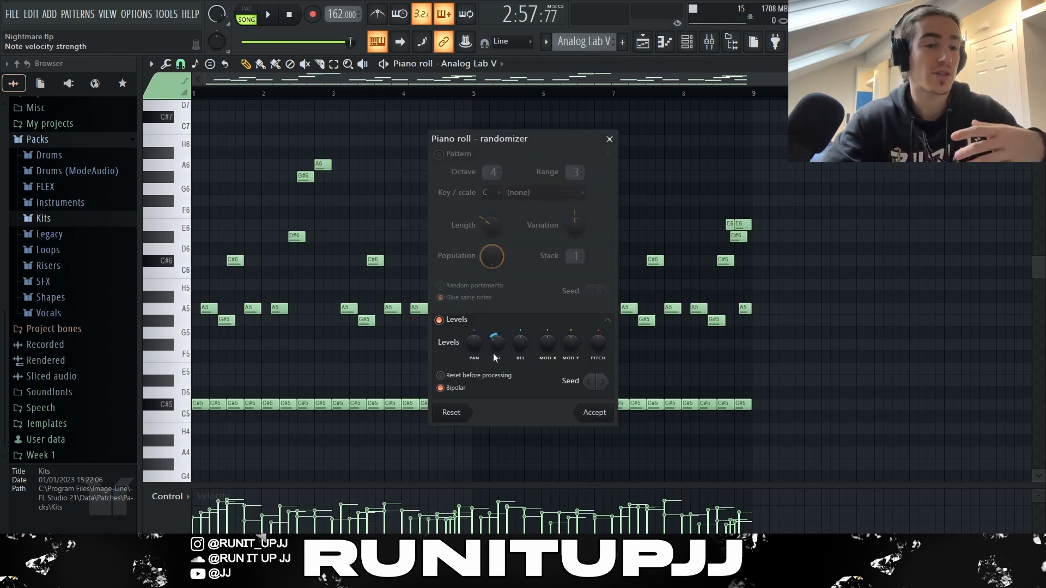
drag(492, 351, 492, 361)
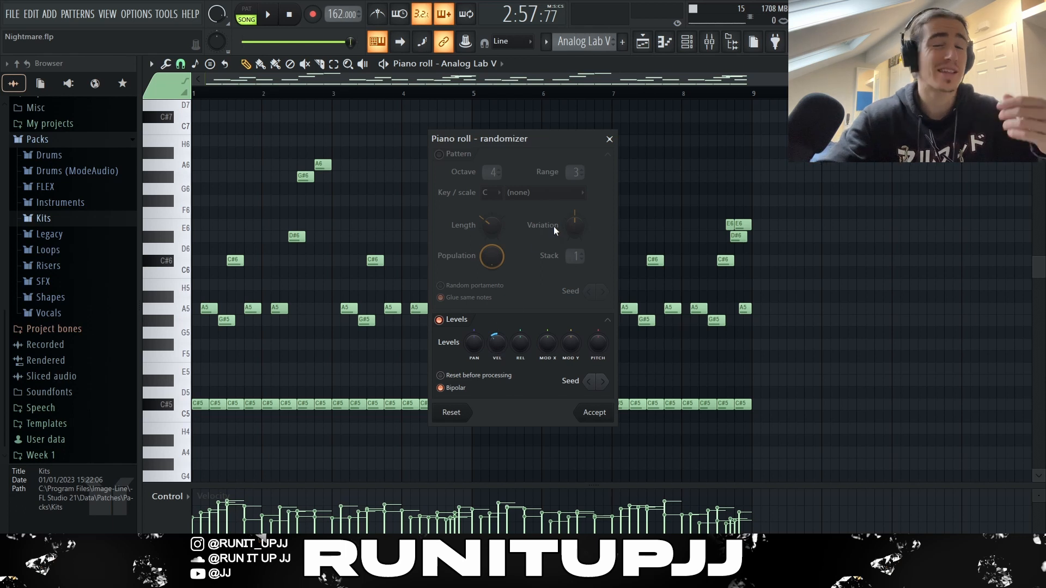
click(608, 140)
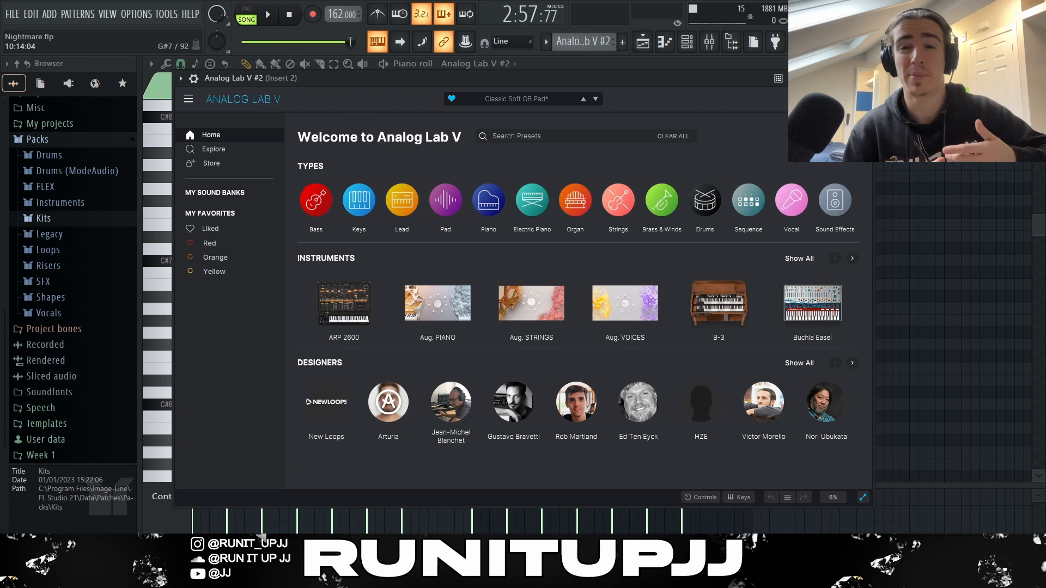
- Close the Analog Lab V #2 window and select its sustained C#6 and C#7 notes across all eight bars
key(Escape)
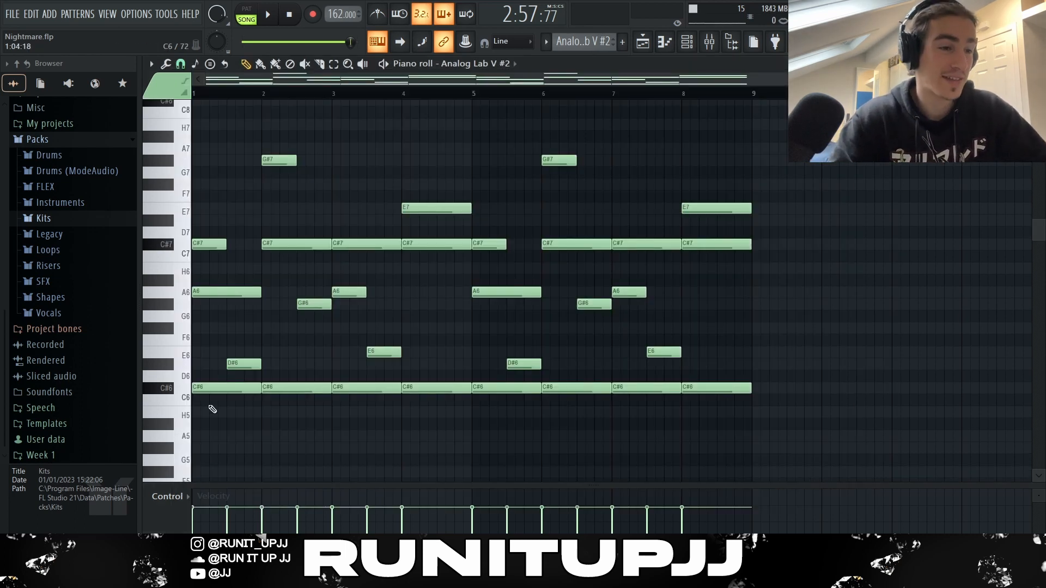
drag(210, 406, 817, 376)
drag(779, 246, 193, 264)
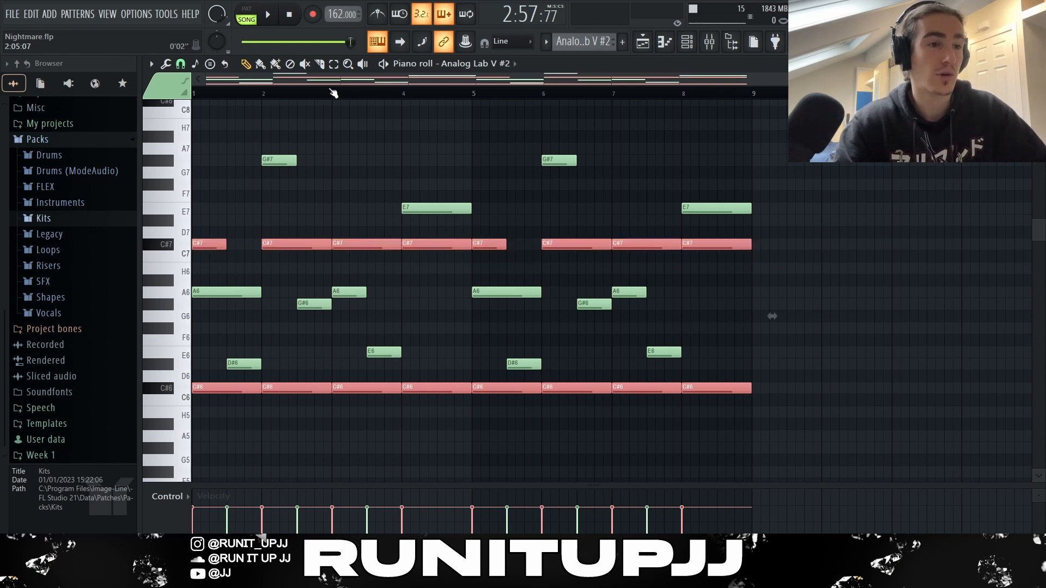
- Select the moving notes between and above the C#6 and C#7 rows across all eight bars, and clear the selection
click(227, 341)
drag(213, 263, 680, 371)
drag(710, 225, 164, 160)
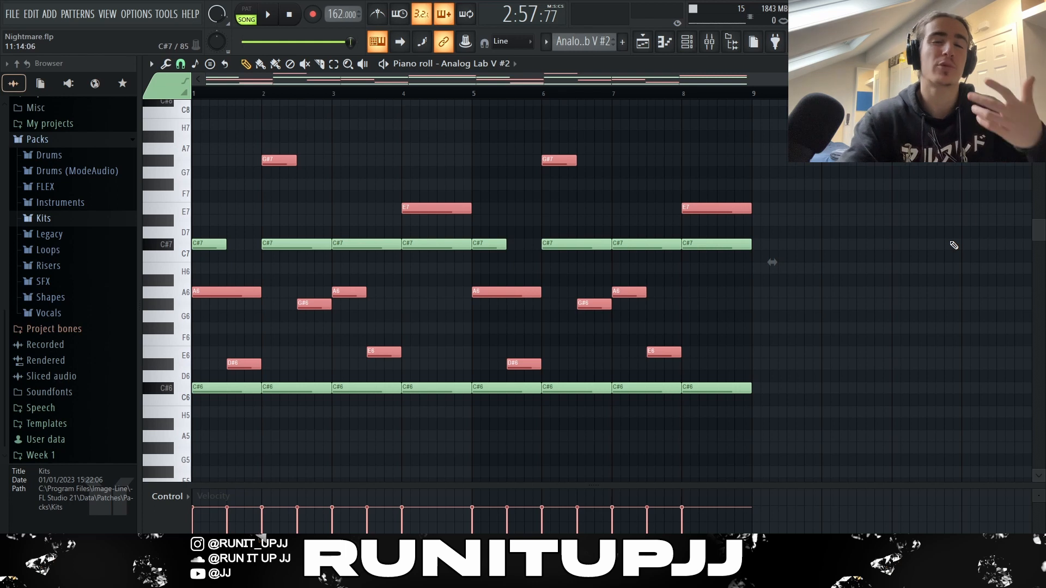
key(ctrl+d)
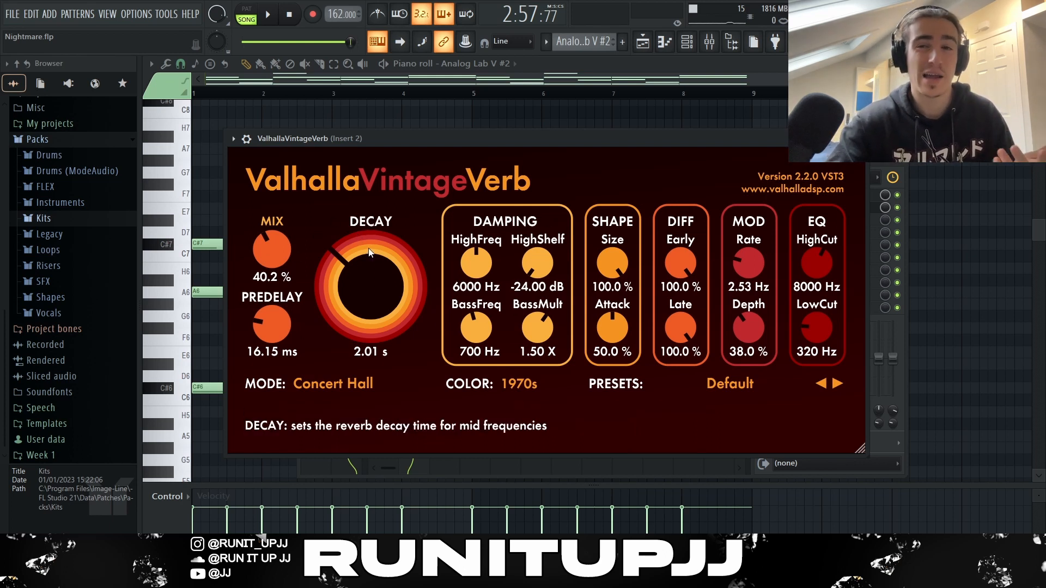
- Close the reverb plugin and highlight the Kontakt 7 melody notes in turn, from the long C#5 to the closing A5, H5 and G#5
key(Escape)
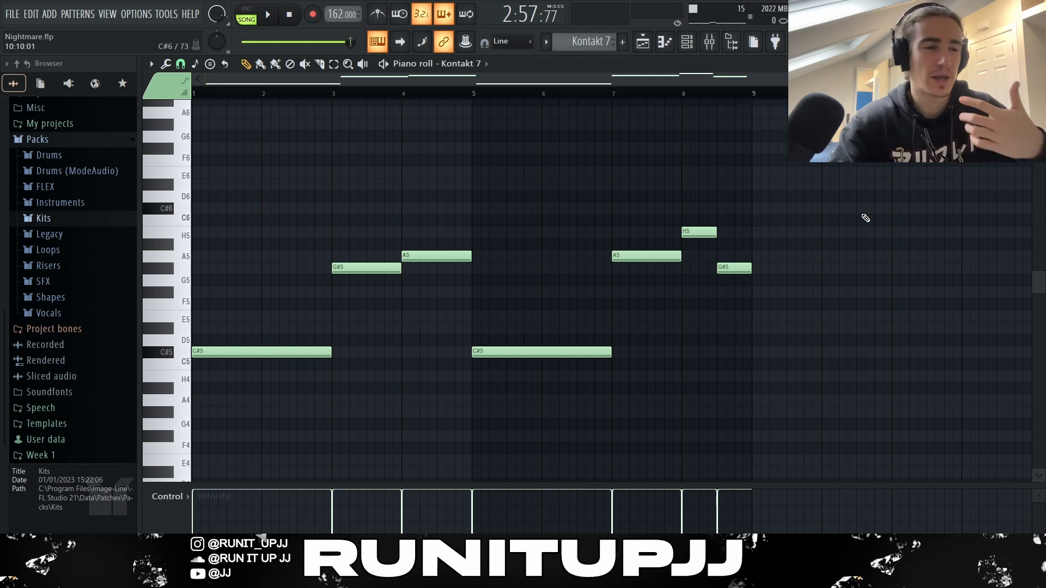
drag(228, 344, 334, 364)
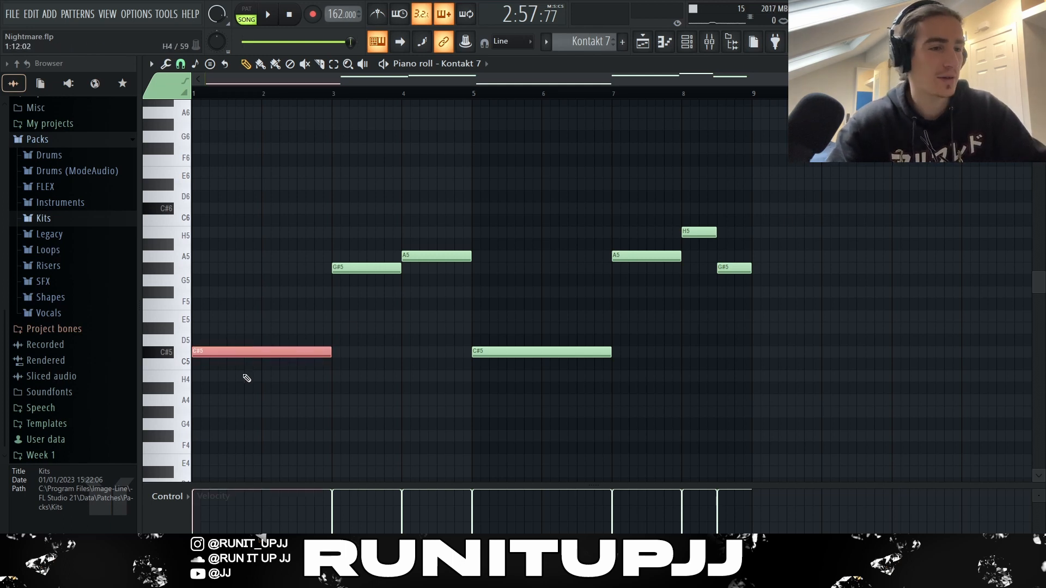
drag(320, 291, 389, 266)
drag(472, 270, 442, 254)
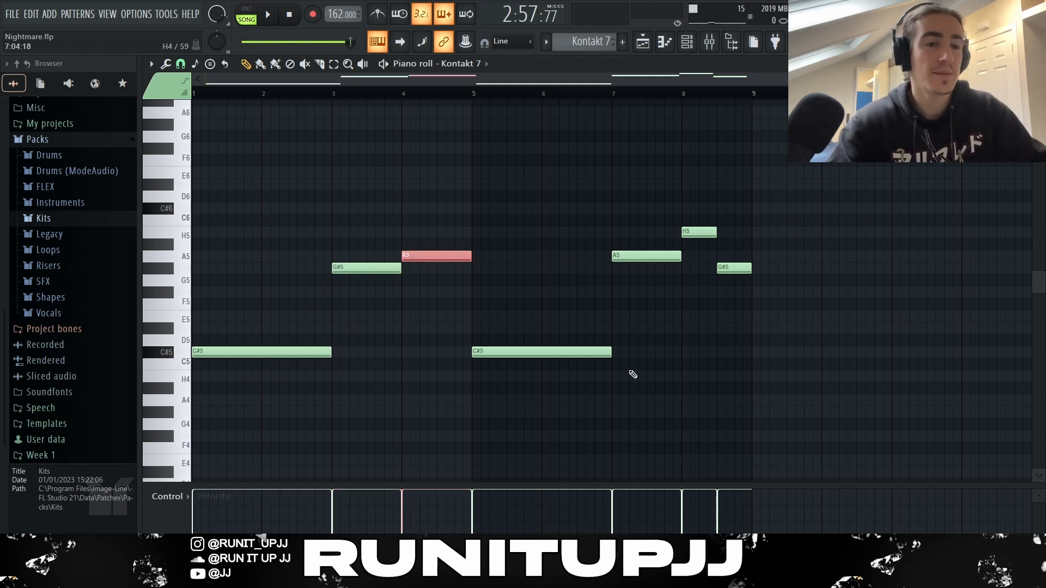
drag(786, 284, 606, 216)
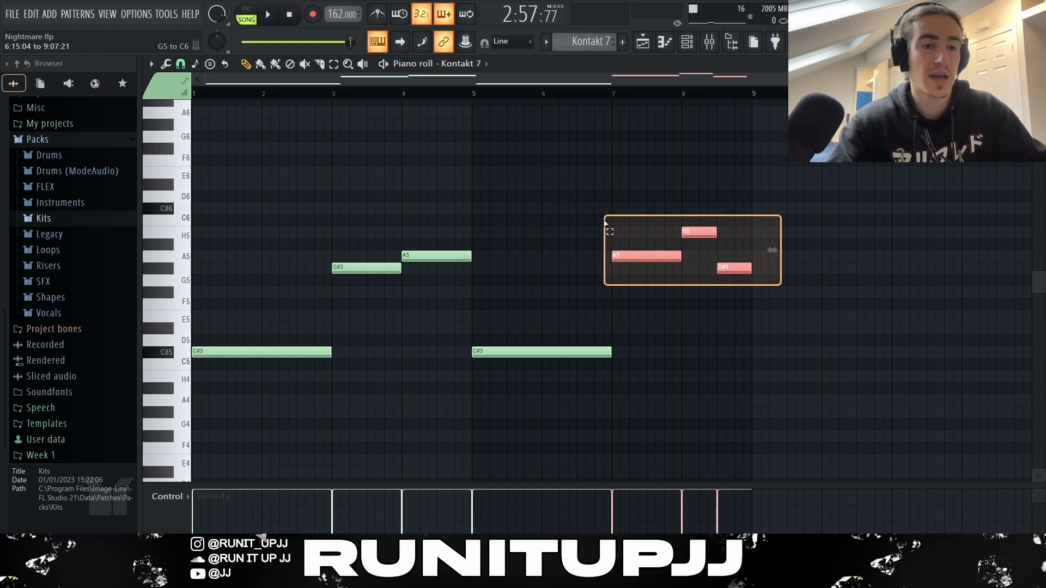
ctrl+click(662, 297)
drag(686, 236, 717, 231)
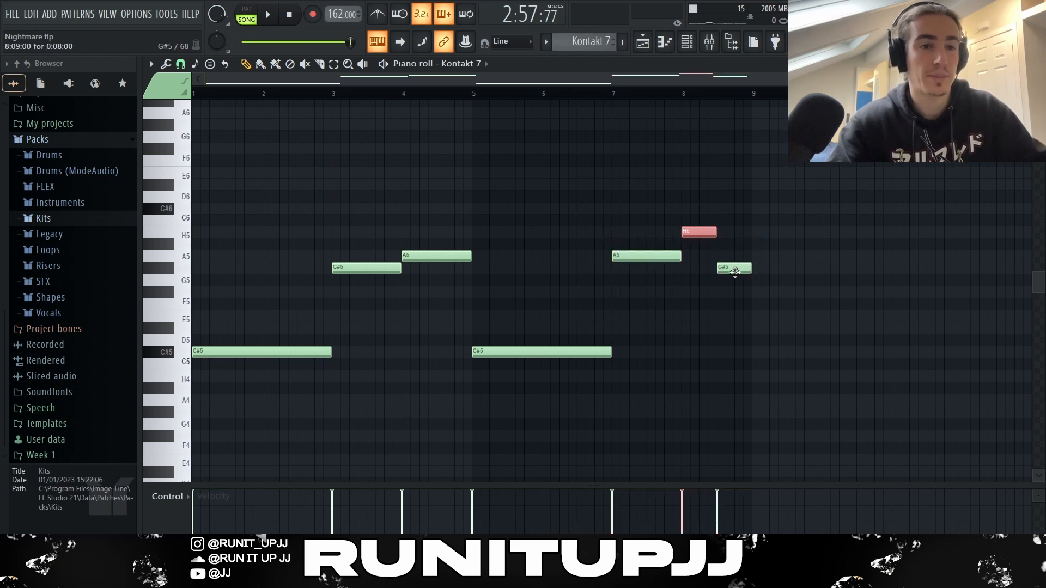
click(735, 272)
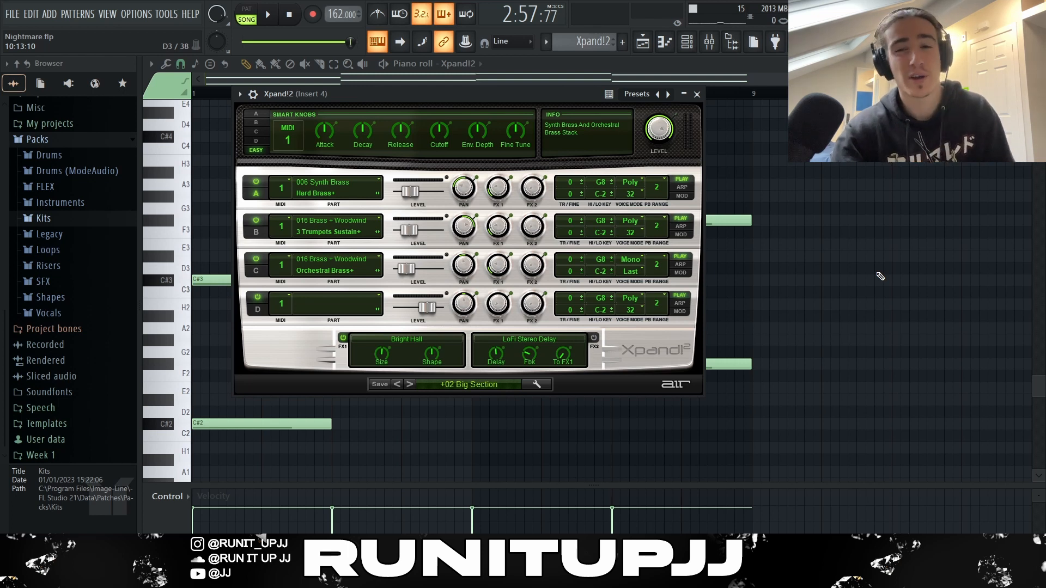
- Browse the Xpand!2 preset categories to Brass + Woodwind
click(477, 385)
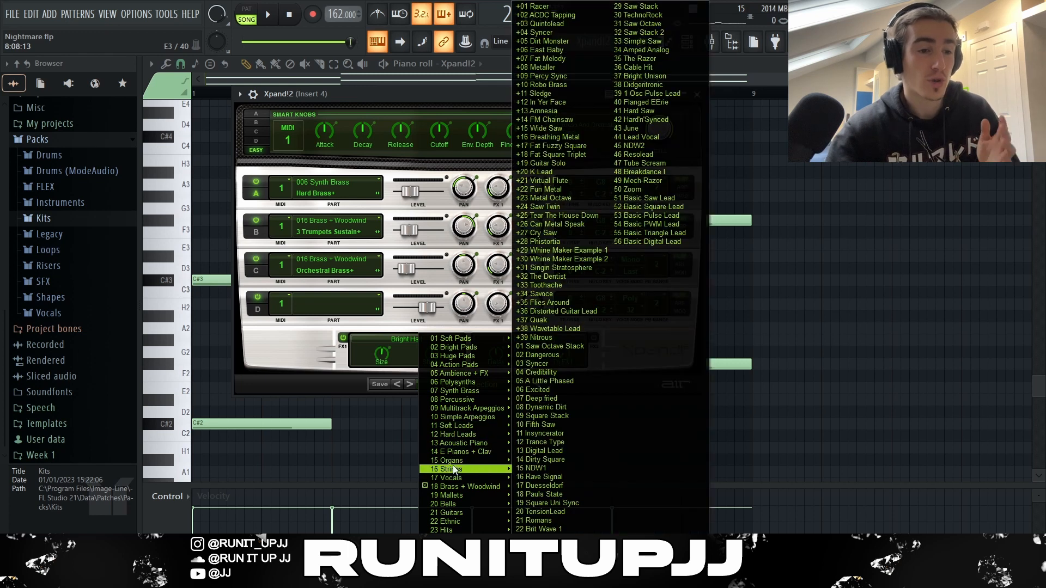
mouse_move(456, 488)
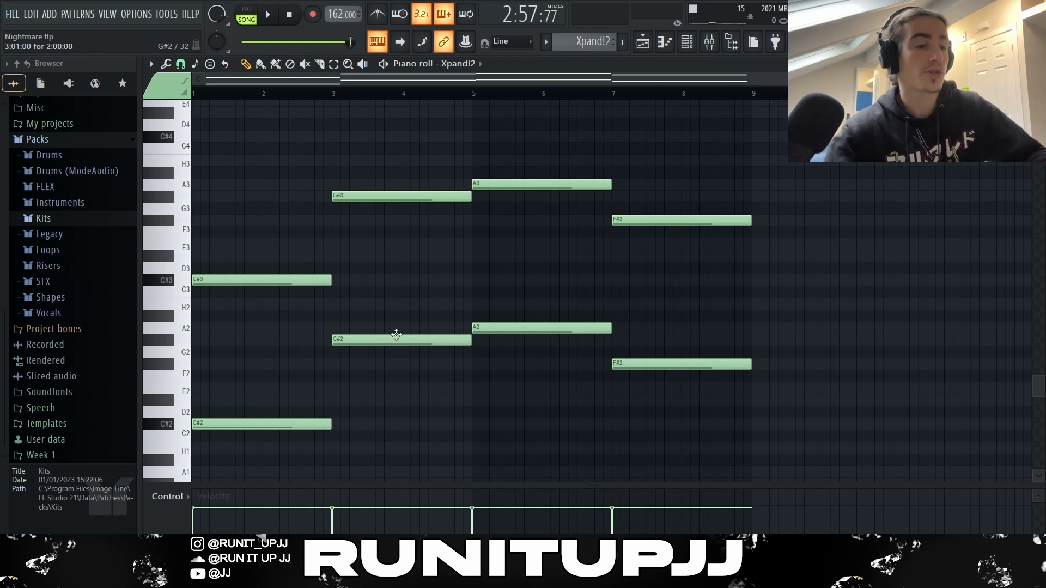
- Highlight the low Xpand!2 notes C#2, G#2, A2 and F#2 one after another, and clear the selection
drag(234, 408, 275, 456)
drag(357, 369, 434, 323)
drag(501, 353, 561, 320)
drag(714, 355, 691, 398)
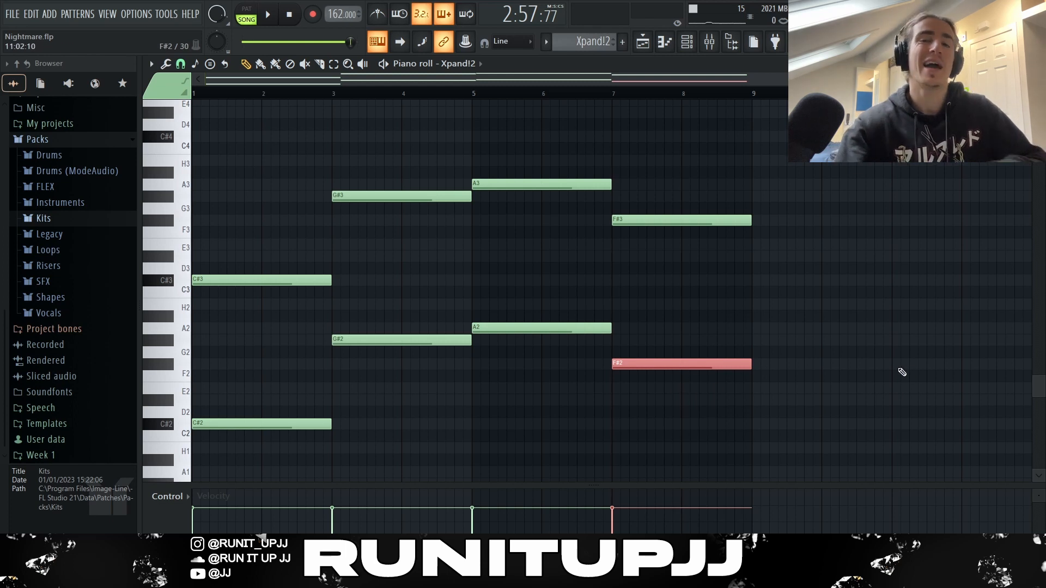
key(ctrl+d)
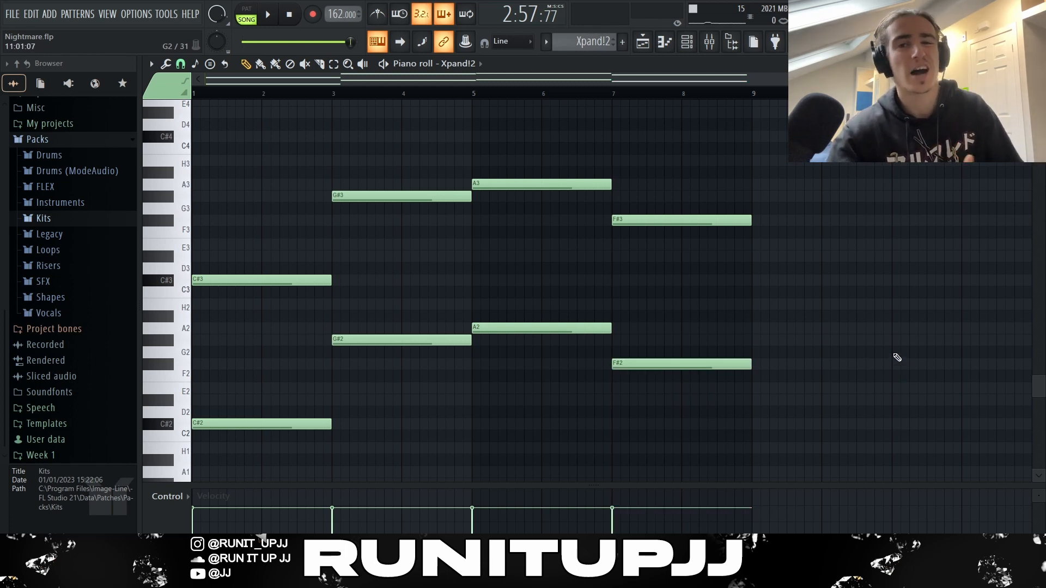
- Select the lower row of Xpand!2 notes and the matching row one octave higher in turn, and deselect them
ctrl+drag(793, 435, 252, 306)
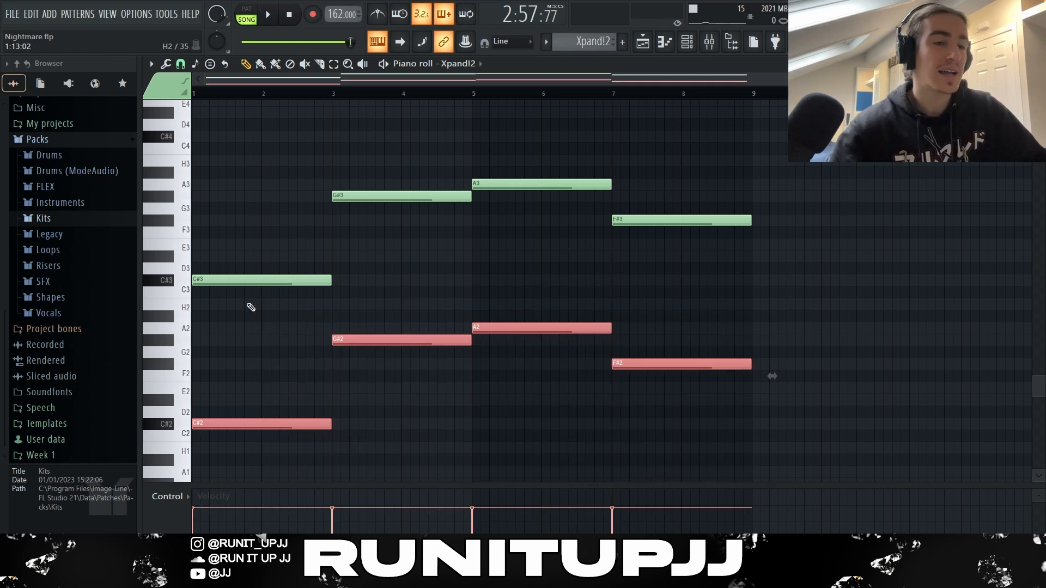
ctrl+drag(781, 291, 283, 164)
scroll(505, 174, up, 2)
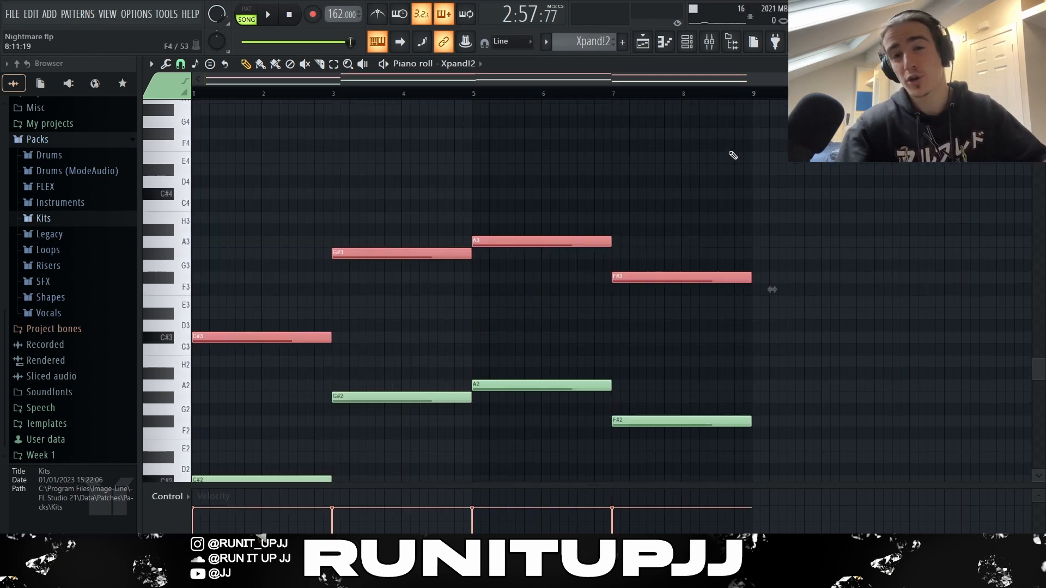
key(ctrl+d)
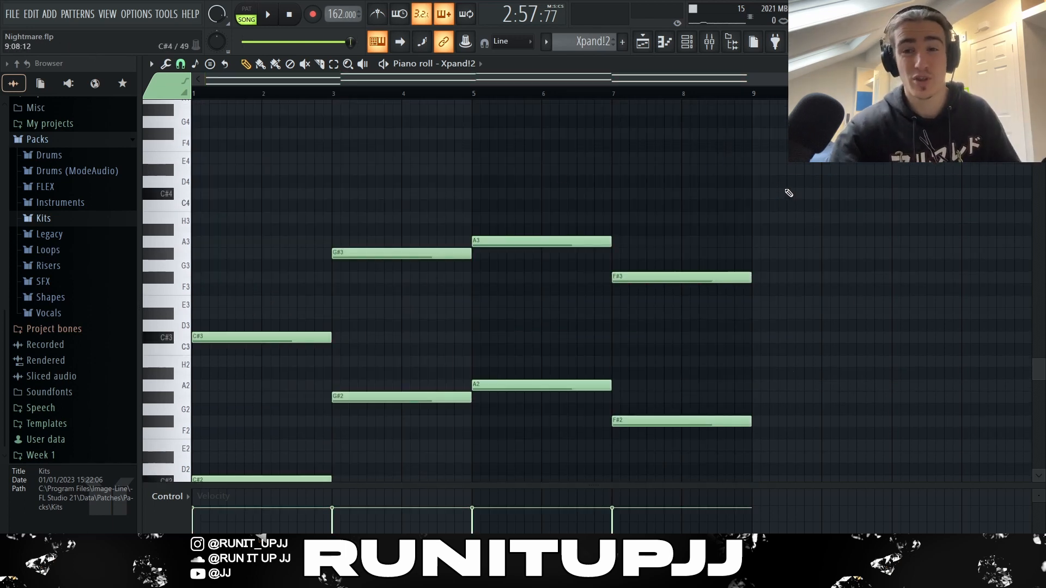
scroll(788, 192, down, 2)
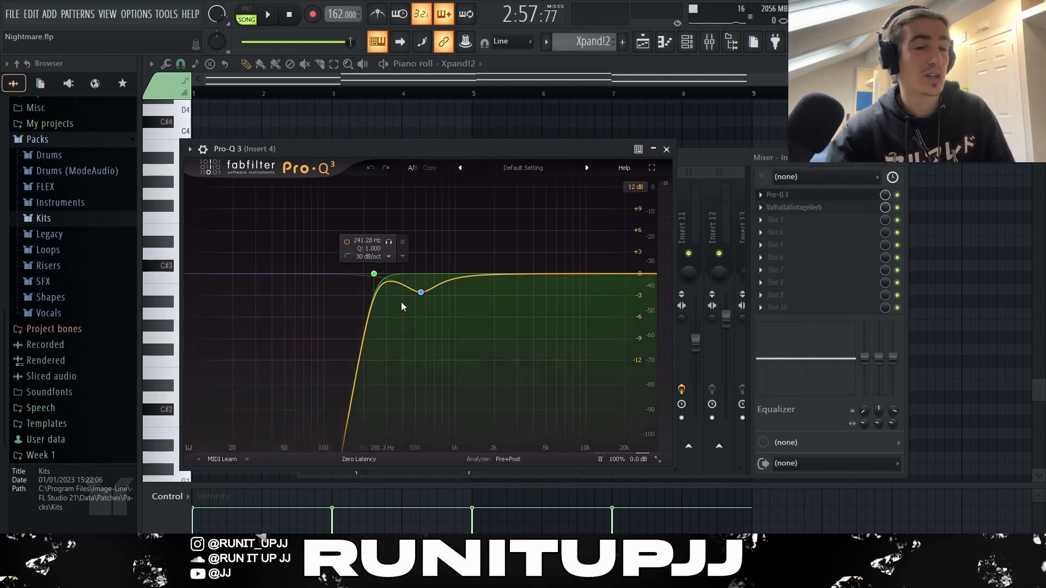
- Inspect the low-mid dip in the Pro-Q 3 equalizer on Insert 4
click(432, 291)
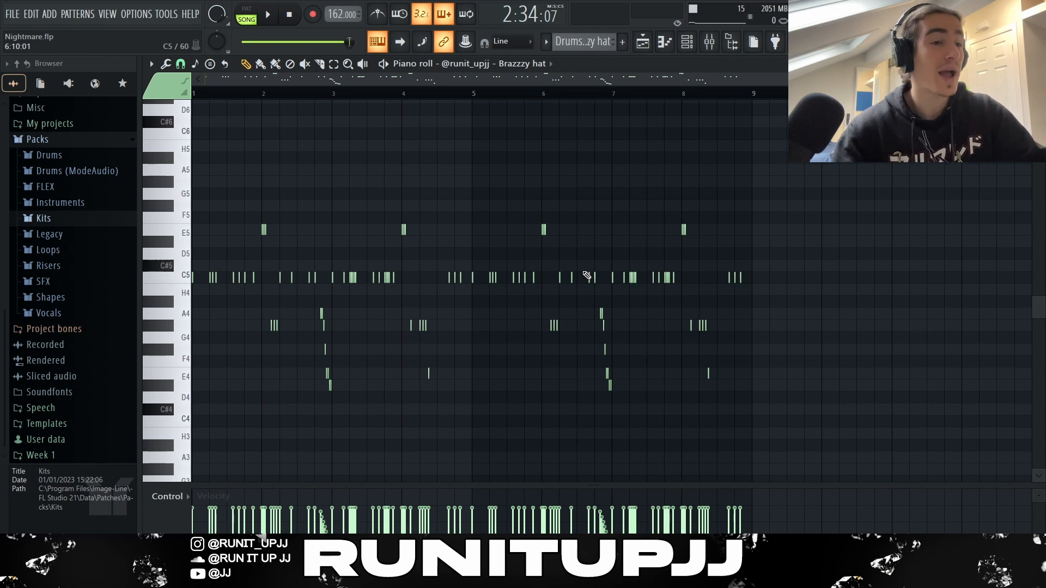
- Delete all the Brazzzy hat notes and set the piano roll snap to 1/3 beat
key(ctrl+a)
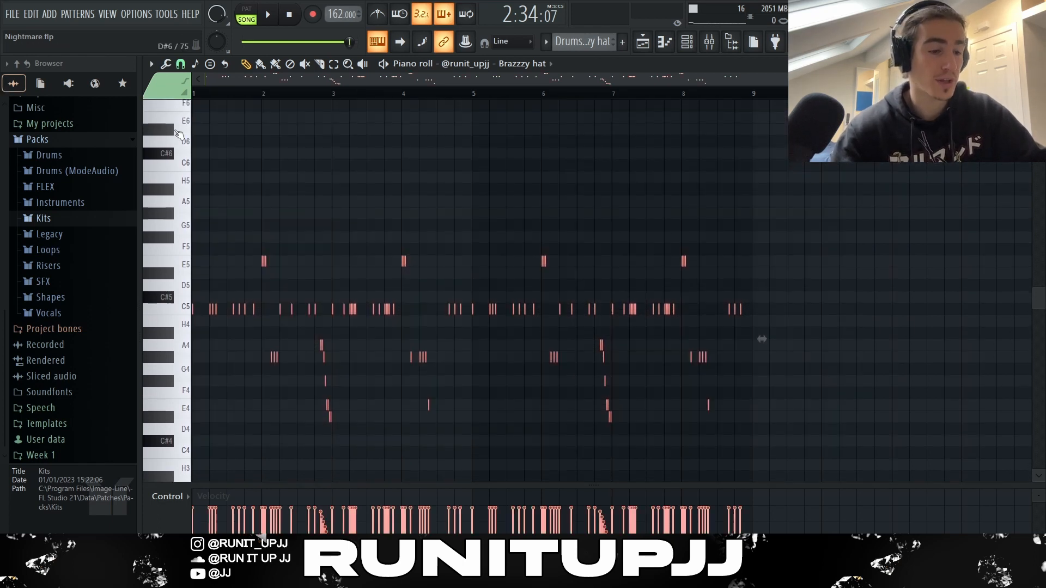
key(Delete)
click(180, 64)
click(194, 221)
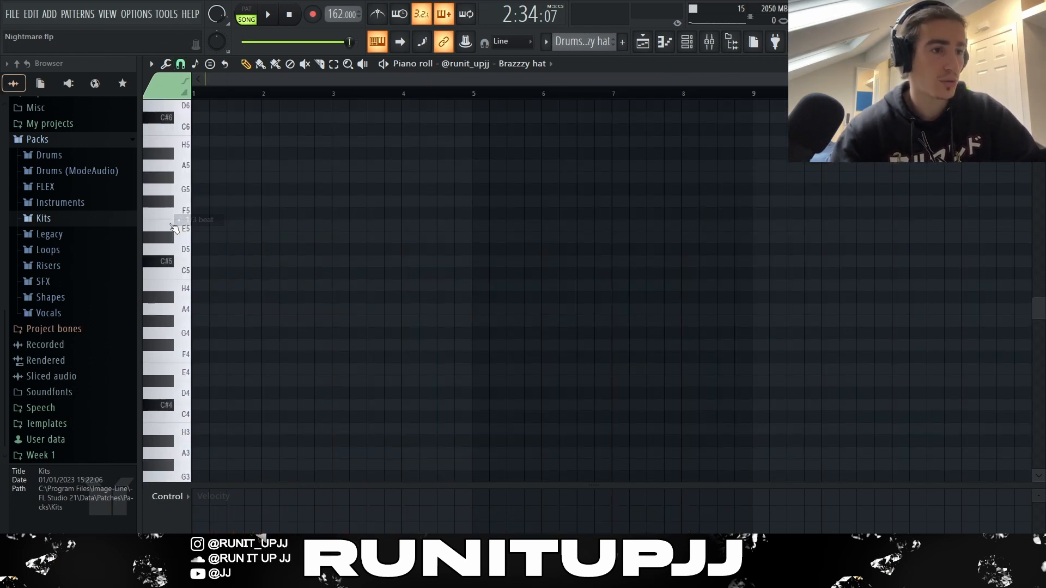
- Place a C5 note at the start of bar 1 and shorten it to one snap division
scroll(207, 279, up, 5)
click(223, 274)
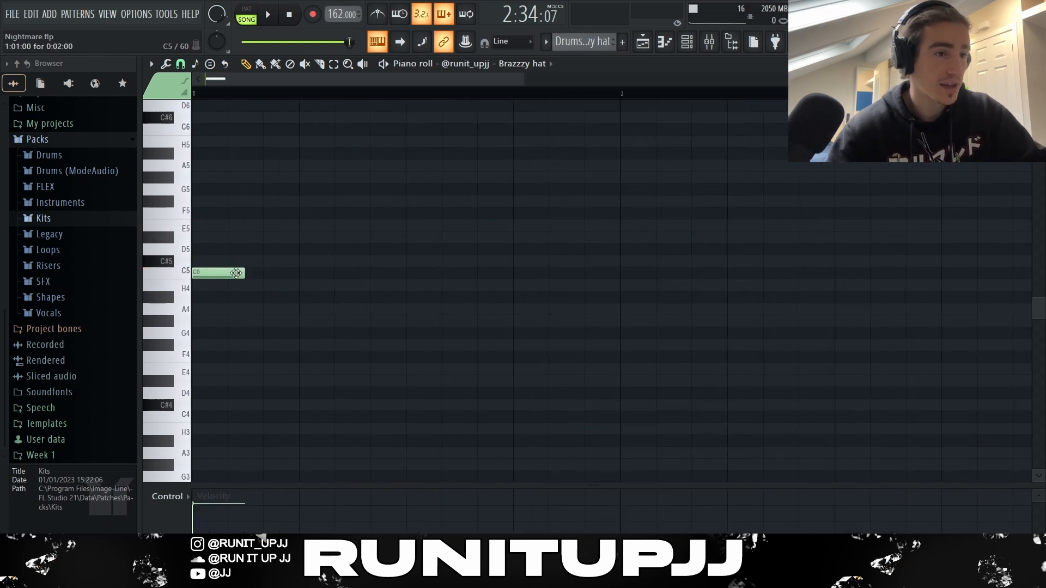
drag(245, 273, 228, 273)
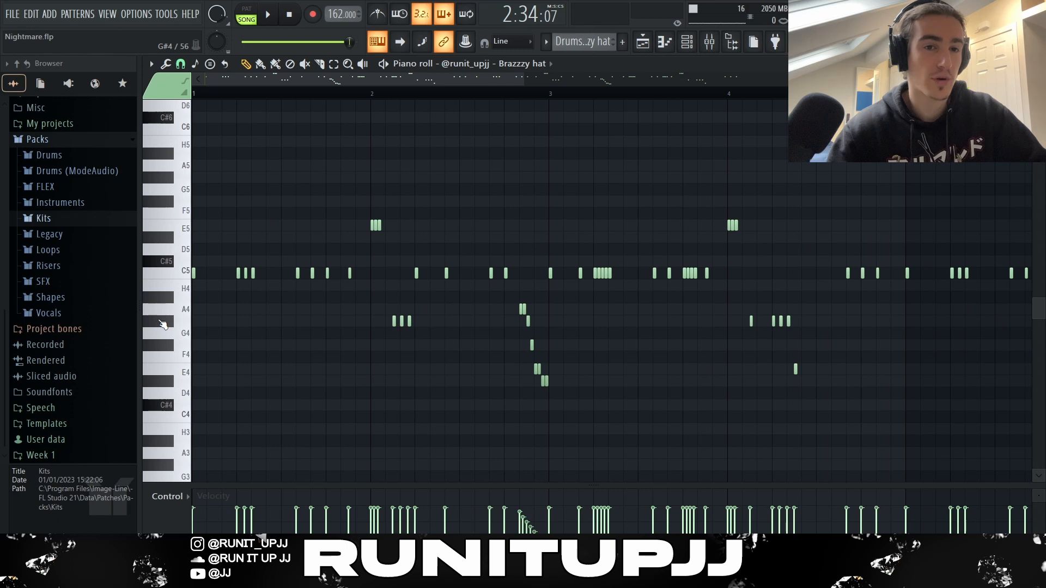
- Set the piano roll snap to 1/6 beat for the Brazzzy hat pattern
scroll(162, 325, up, 2)
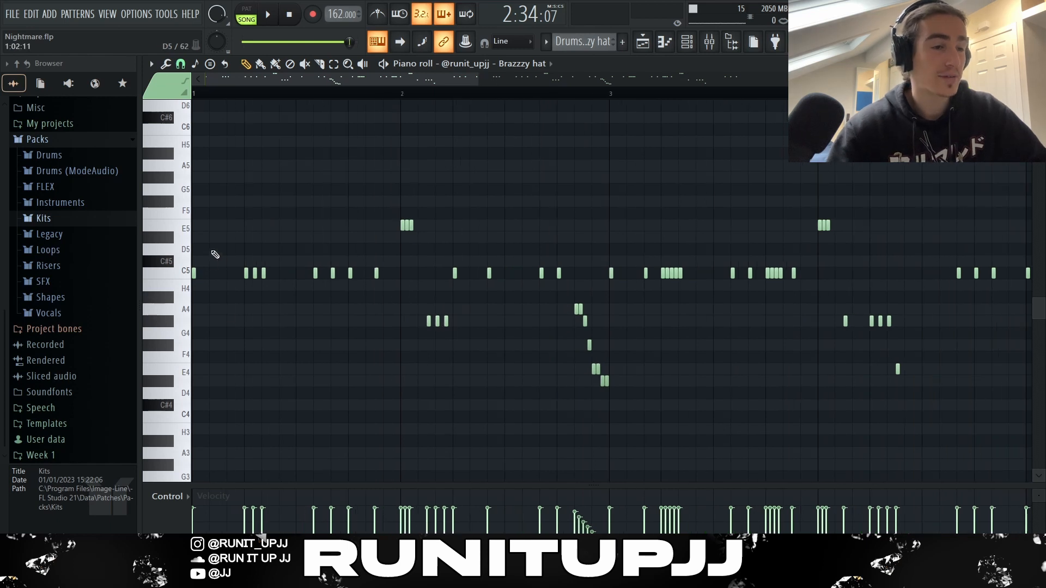
click(181, 64)
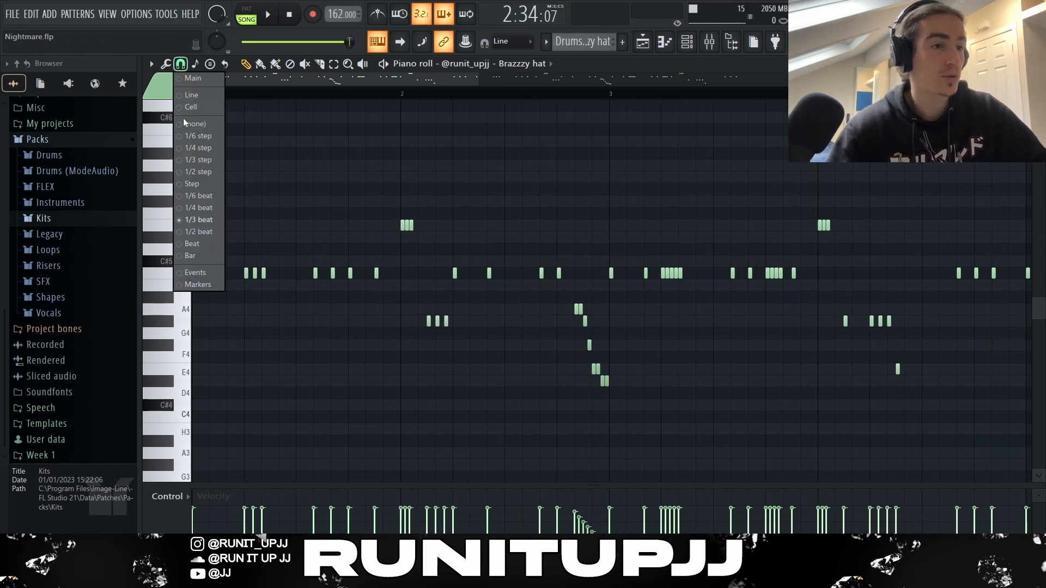
click(196, 201)
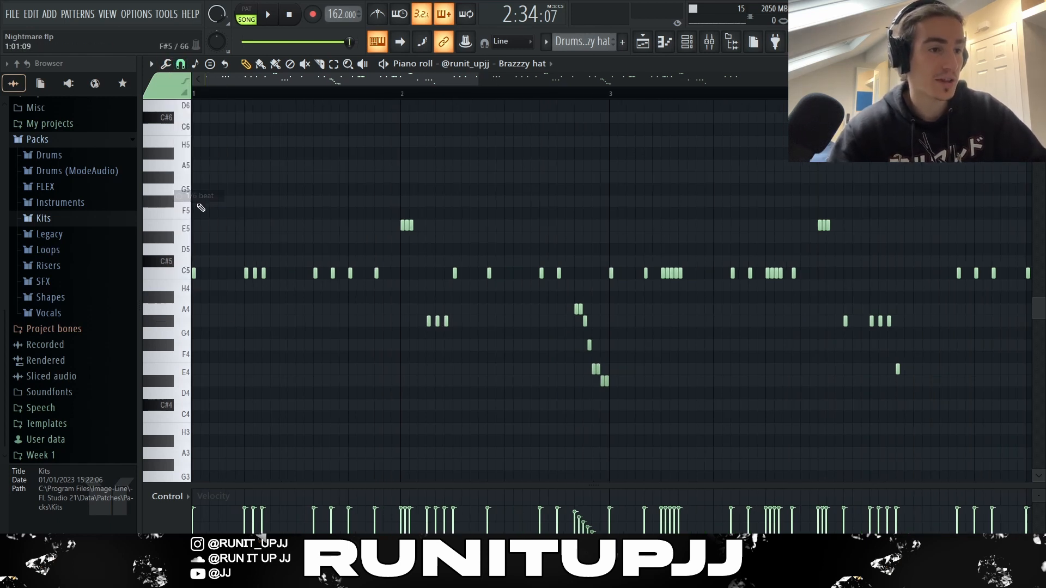
- Highlight the Brazzzy hat groups one after another: two C5 triplets in bar 1, the E5 triplet and the G#4 triplet in bar 2
scroll(174, 304, up, 4)
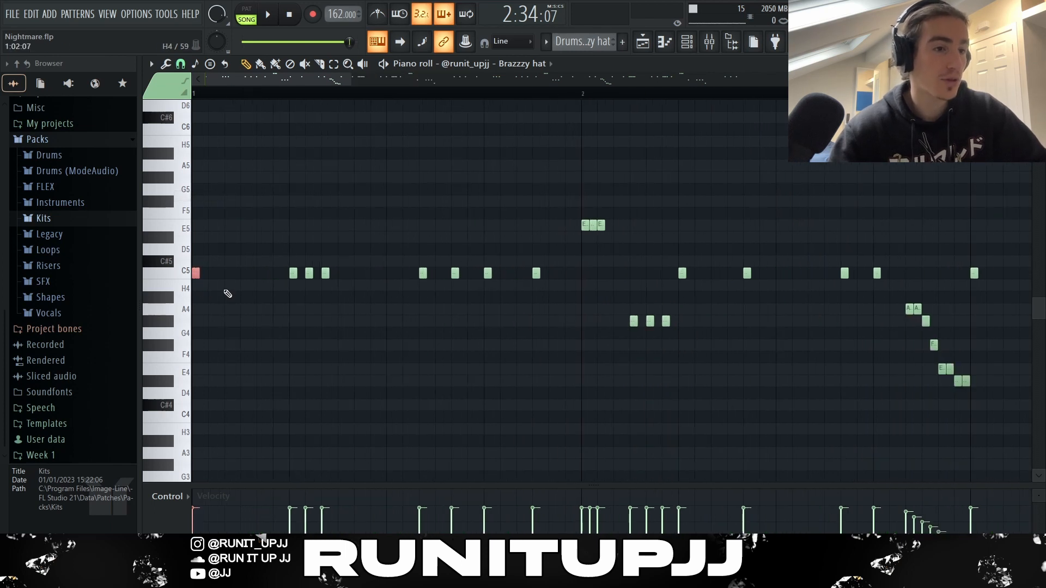
drag(364, 305, 256, 246)
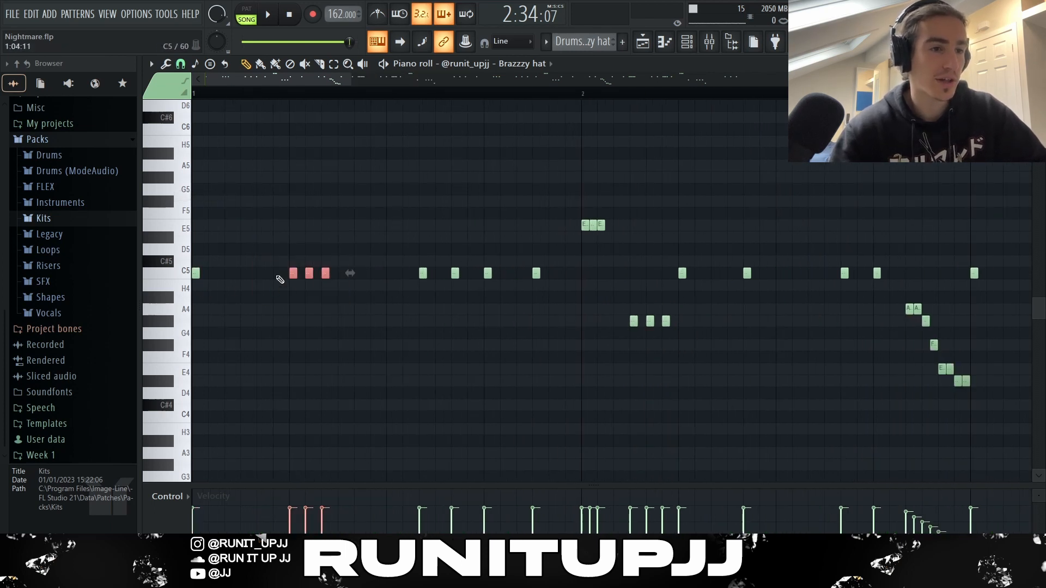
drag(402, 255, 510, 303)
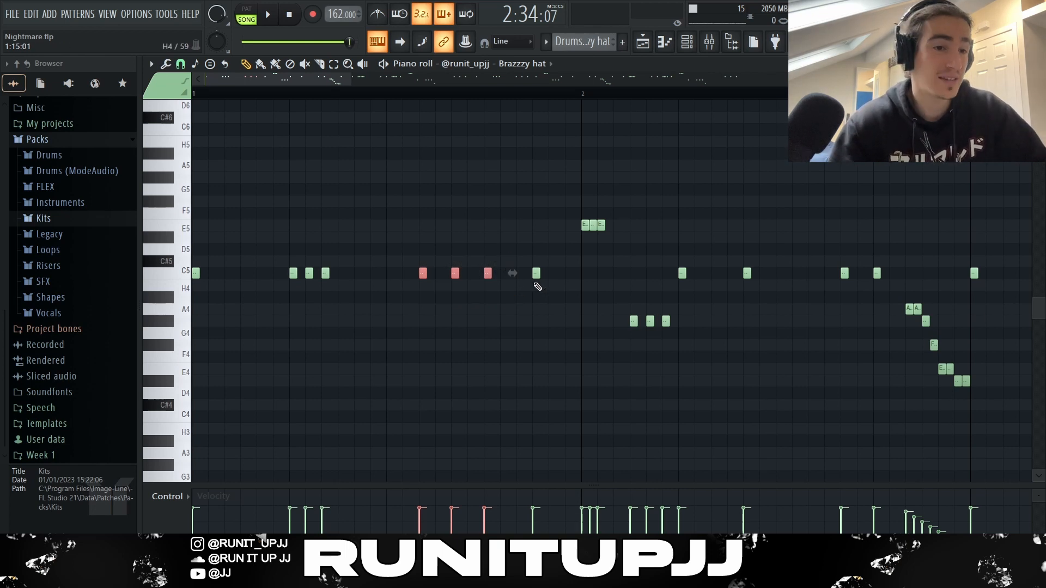
drag(564, 205, 626, 247)
drag(703, 305, 625, 346)
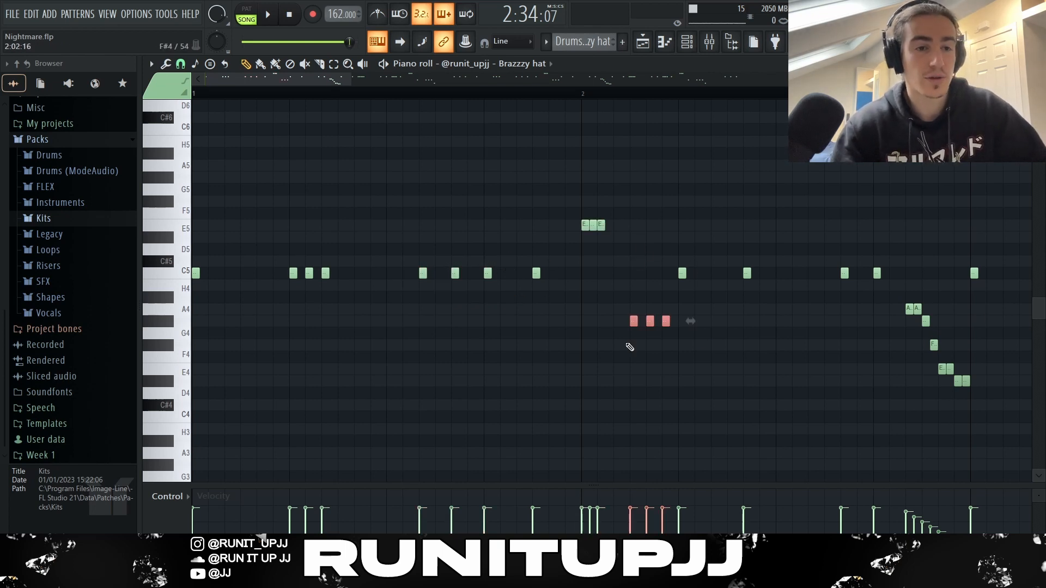
- Set the snap to 1/3 step and highlight the three E5 hat notes at the start of bar 2
click(181, 65)
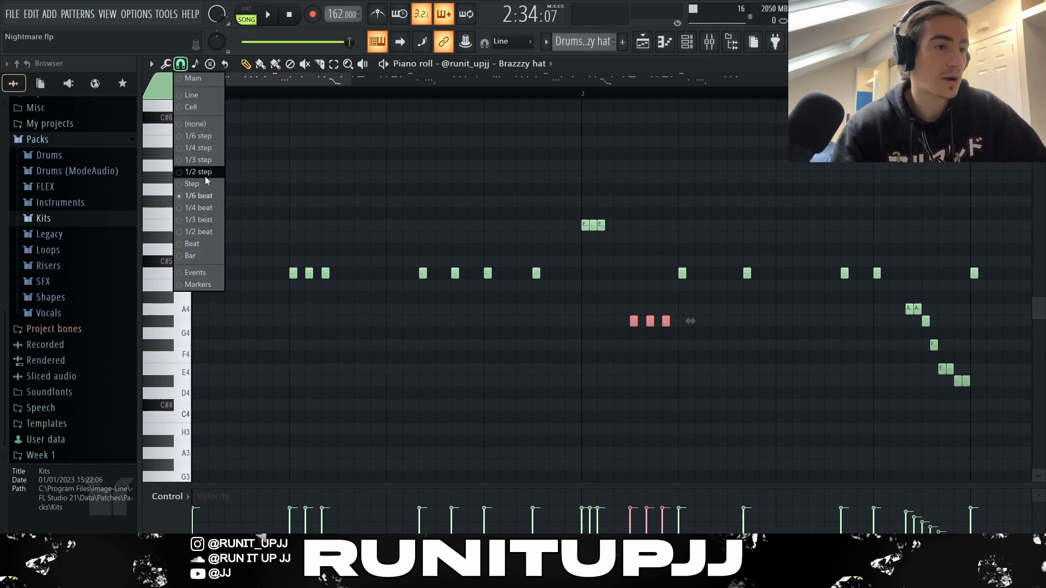
click(201, 160)
scroll(628, 237, up, 3)
drag(598, 239, 498, 224)
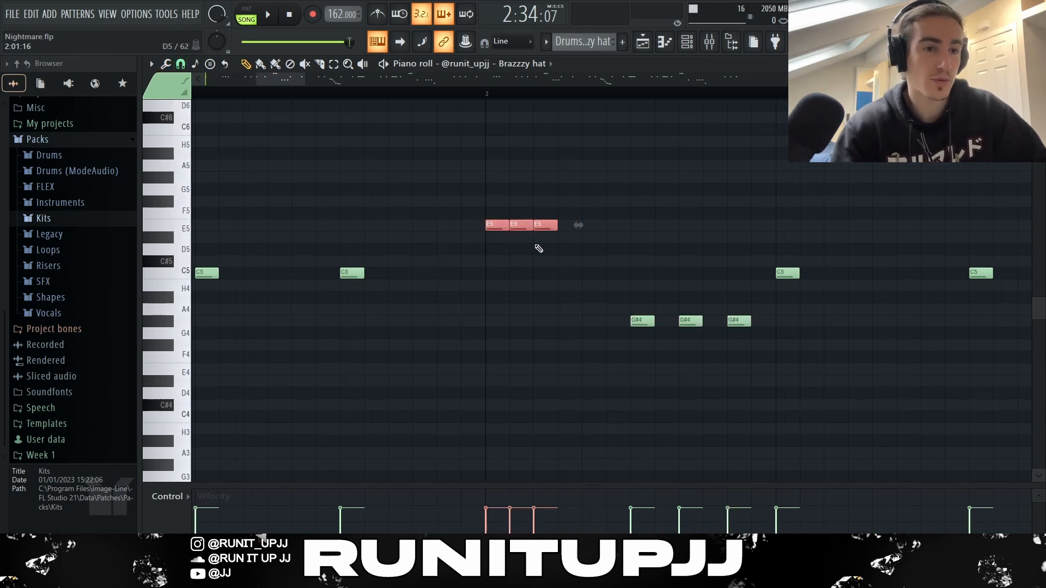
- Highlight the C5 pair in bar 2, the descending run from A4 to D#4, and the five-note C5 roll in bar 3
scroll(595, 250, down, 4)
drag(514, 273, 606, 280)
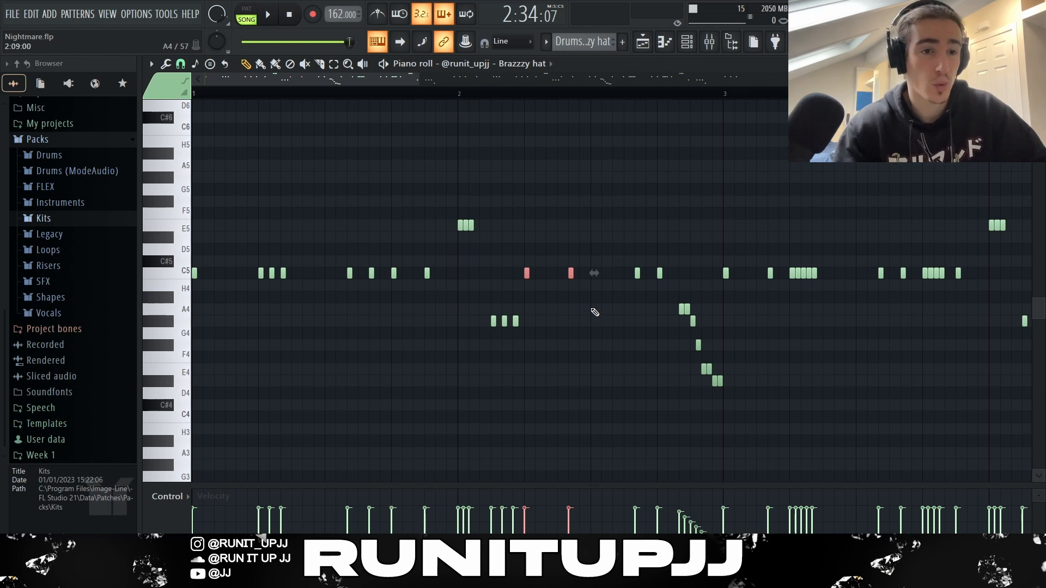
drag(614, 256, 722, 422)
scroll(675, 469, down, 2)
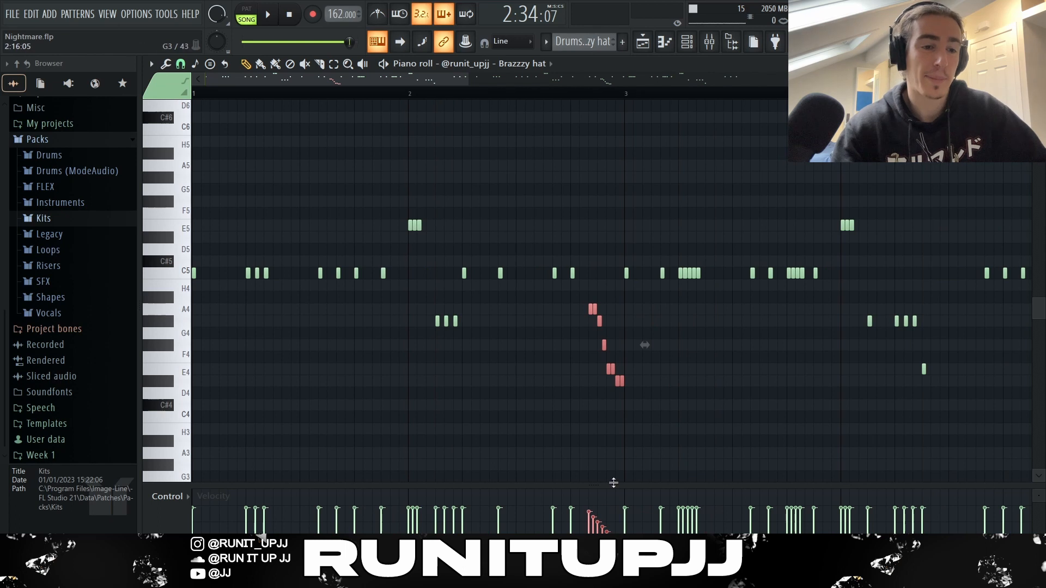
scroll(644, 345, up, 2)
drag(597, 315, 513, 234)
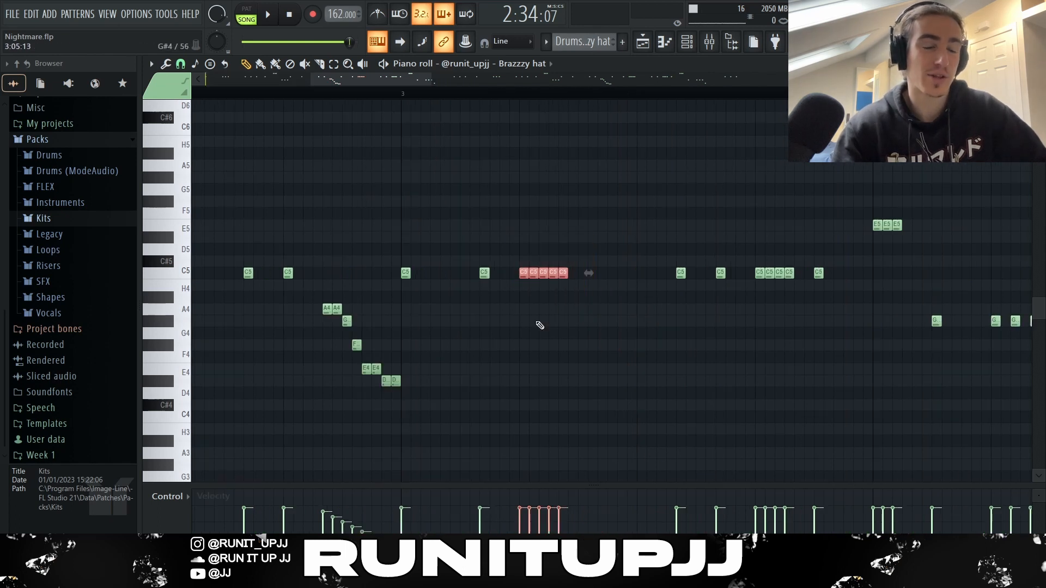
- Highlight the C5 roll at the end of bar 3, the E5 triplet and the G#4 notes in bar 4, and clear the selection
scroll(559, 275, down, 3)
scroll(760, 243, right, 4)
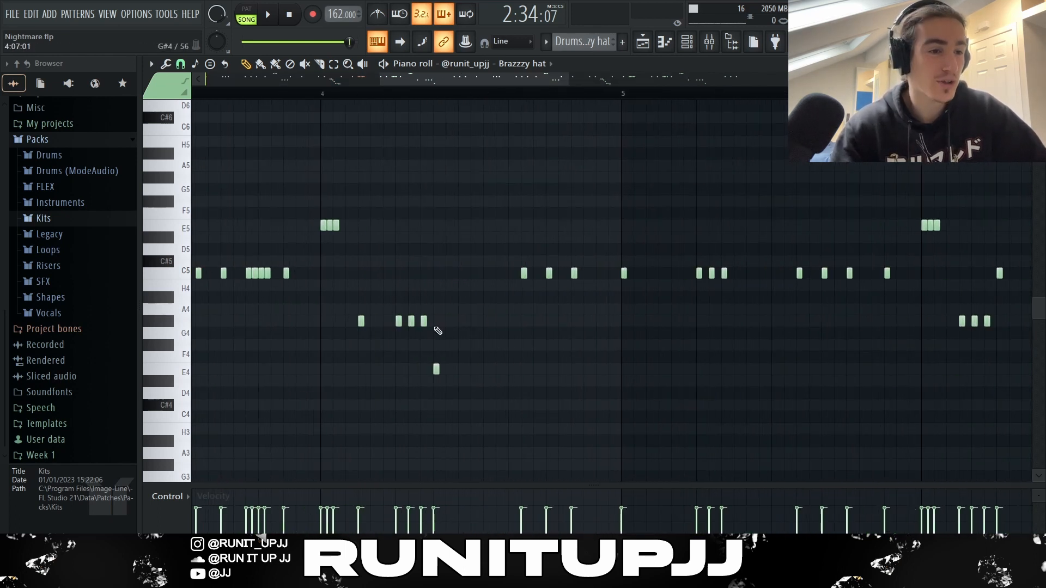
drag(282, 302, 229, 256)
drag(293, 243, 339, 219)
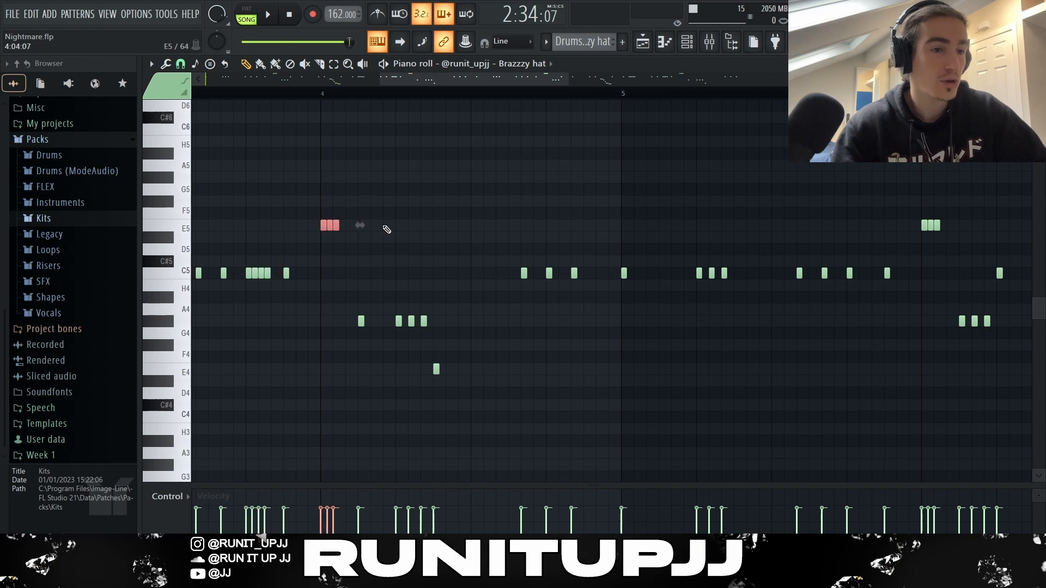
drag(351, 330, 434, 334)
click(416, 380)
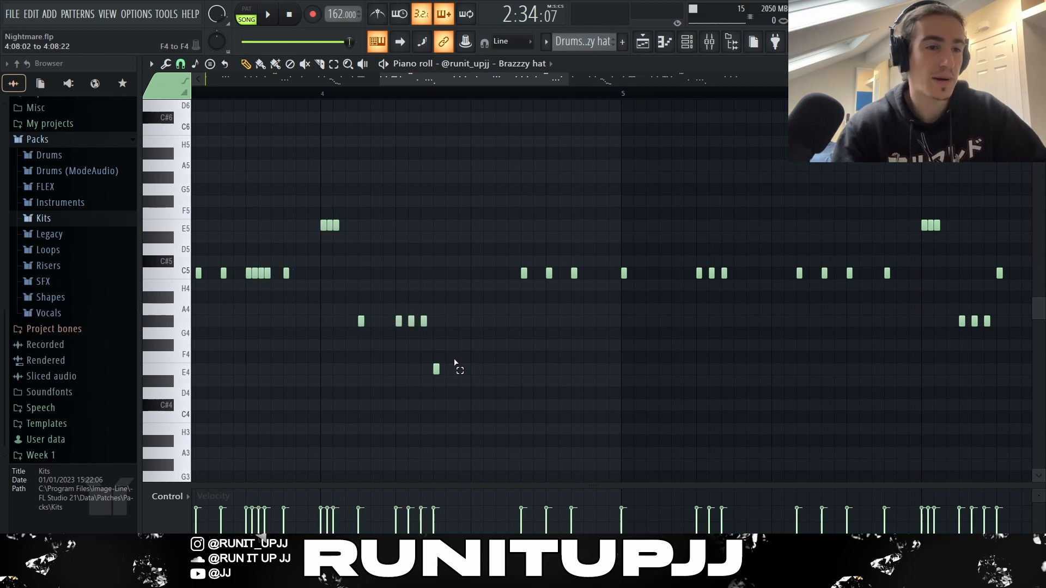
- Highlight the last three C5 hat notes of bar 4 and deselect them
drag(492, 271, 591, 276)
scroll(556, 305, down, 3)
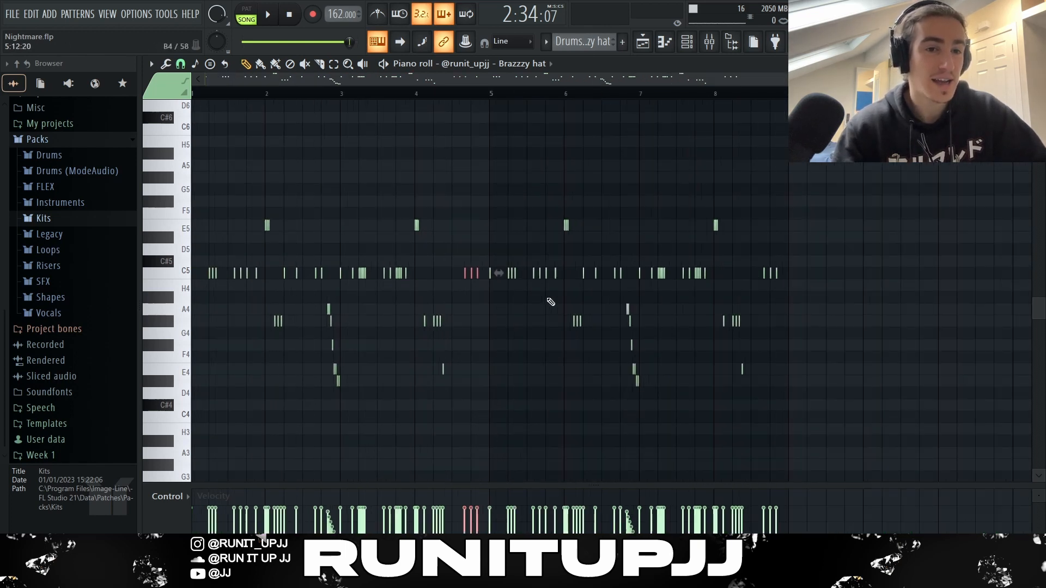
ctrl+click(465, 240)
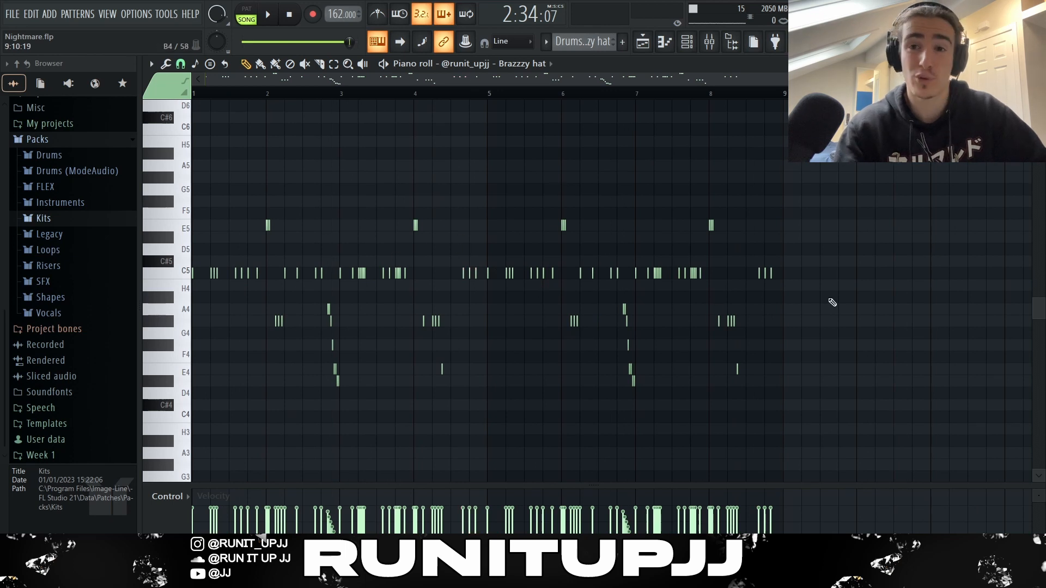
scroll(702, 164, down, 1)
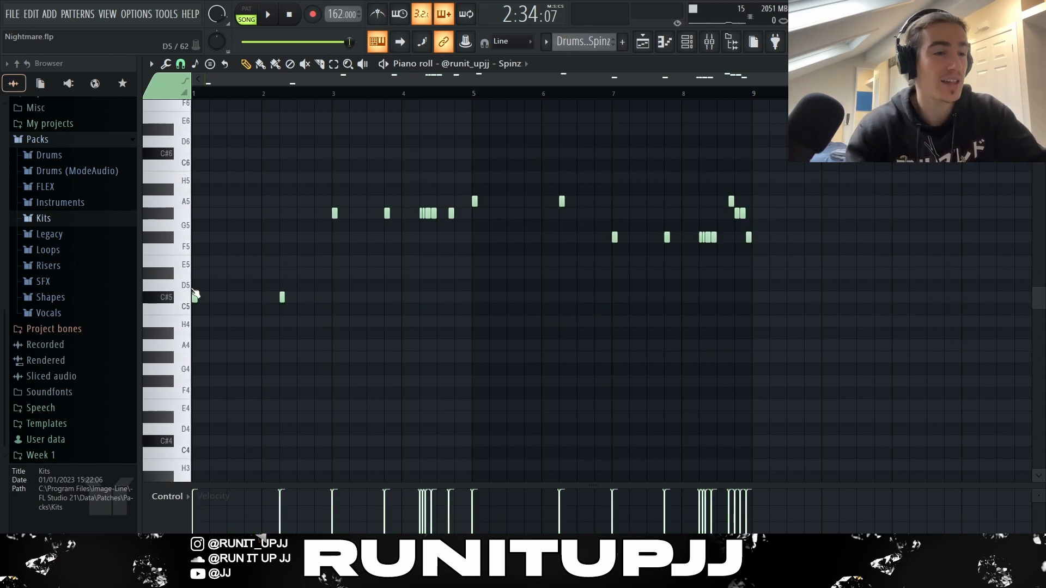
- Choose the 1/6 beat snap in the Spinz piano roll and highlight the C#5 note in bar 2
click(180, 64)
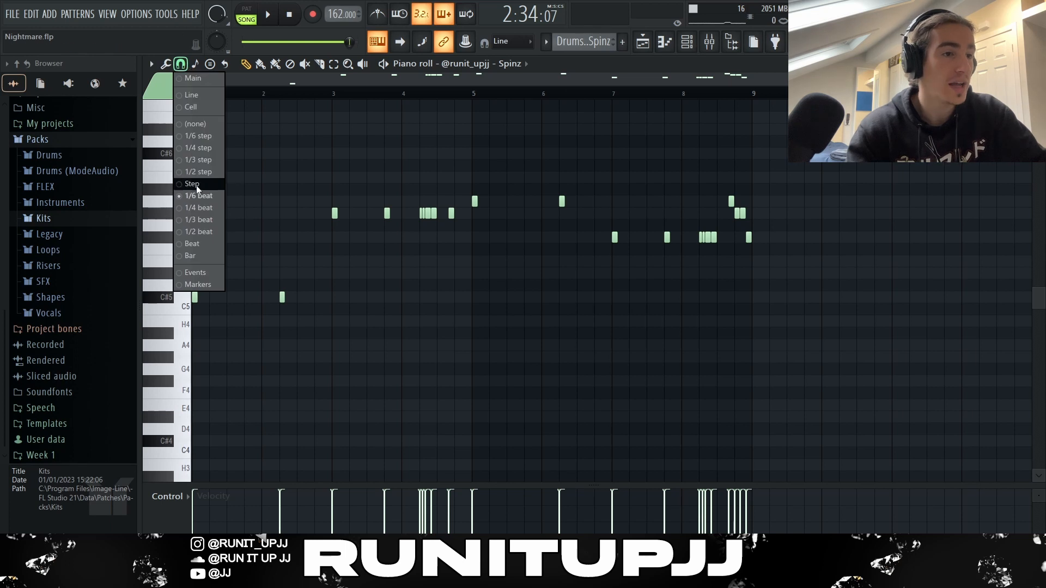
click(204, 198)
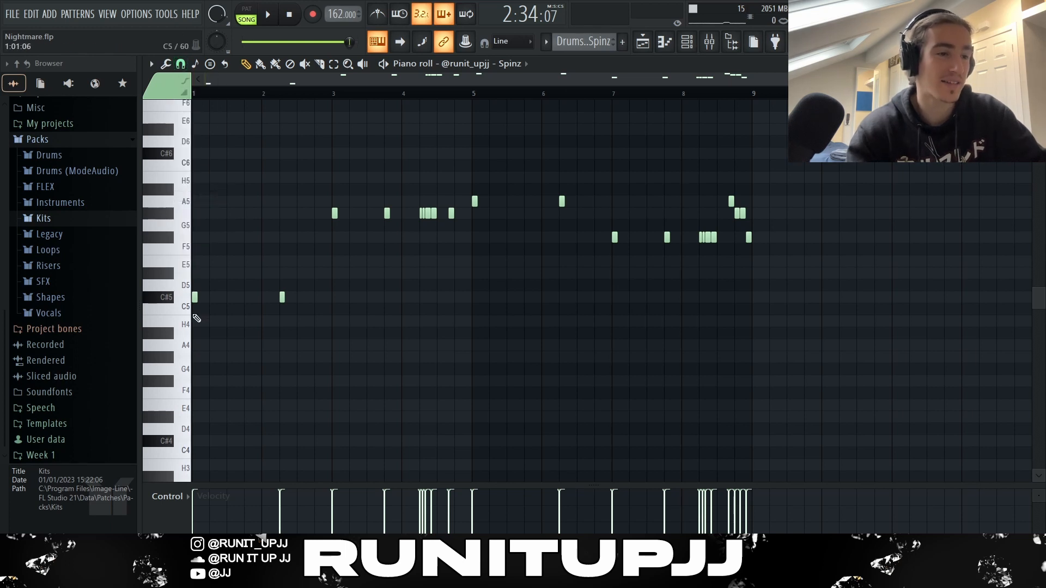
scroll(216, 346, up, 3)
click(421, 297)
scroll(446, 324, down, 4)
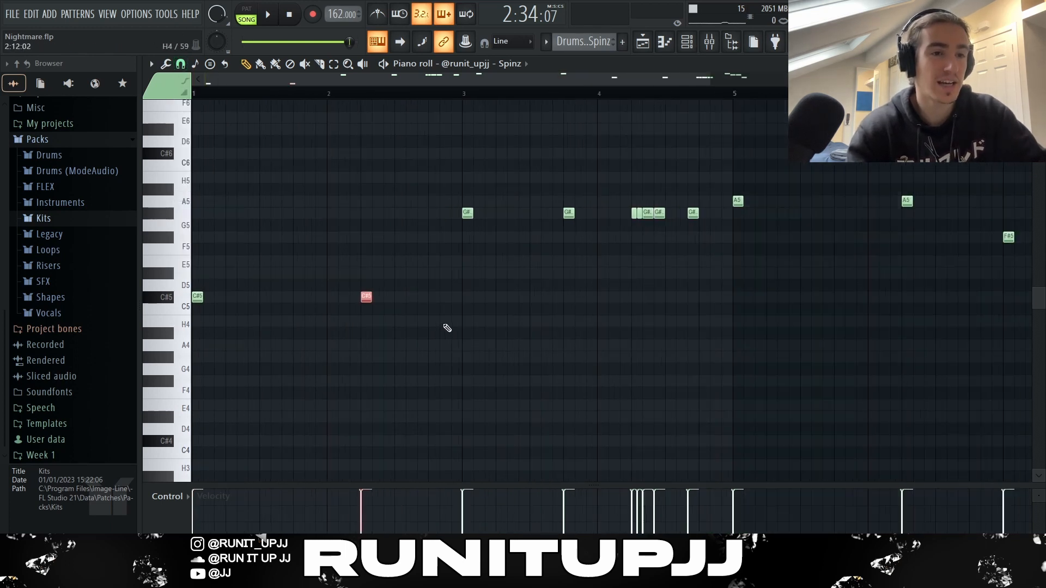
- Highlight the fast G#5 roll in bar 4 of the Spinz pattern and the A5 notes in bars 5 and 6
drag(302, 219, 473, 210)
scroll(403, 220, up, 3)
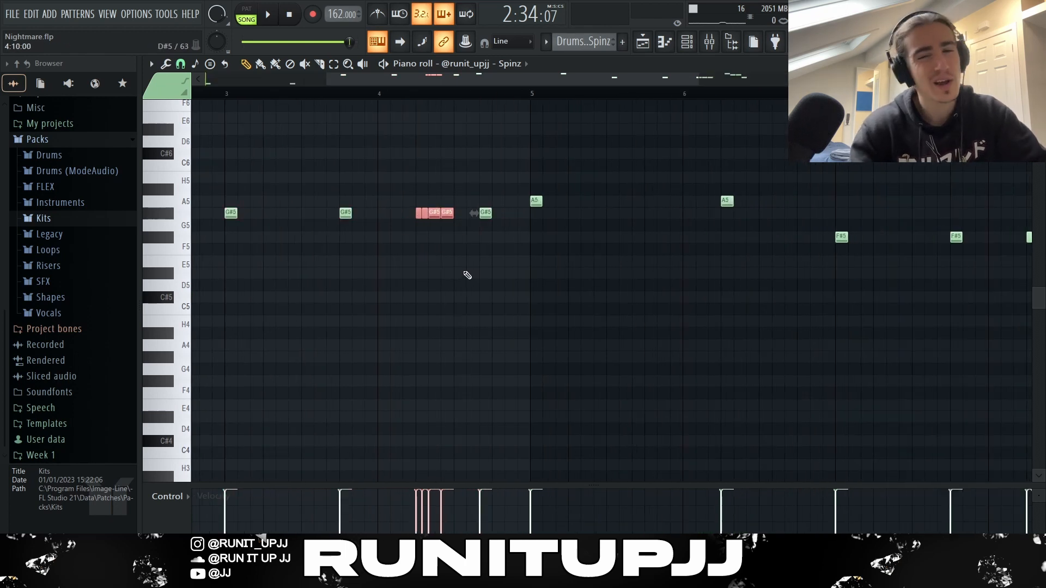
scroll(472, 273, down, 3)
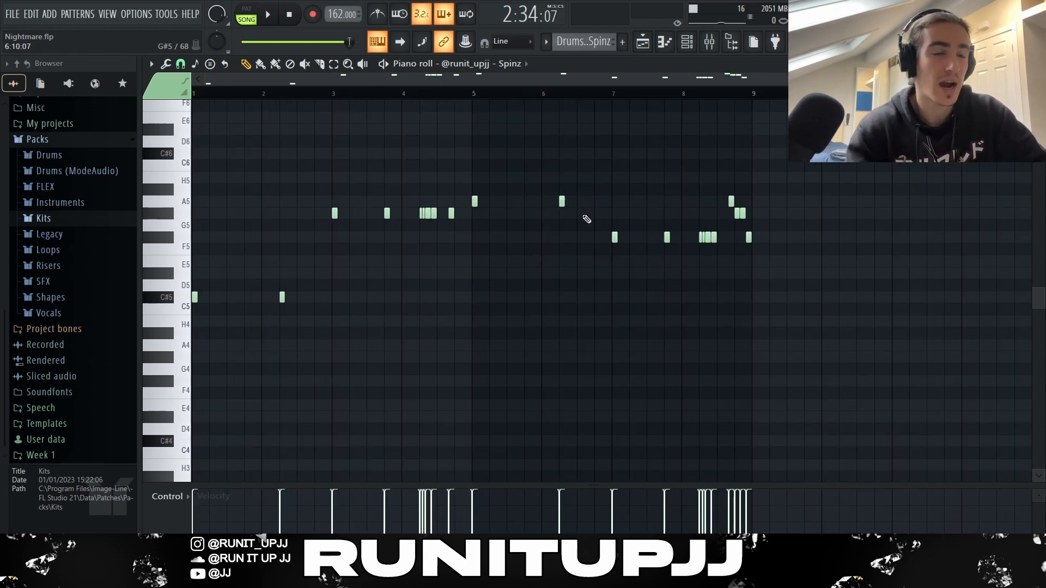
drag(595, 197, 475, 198)
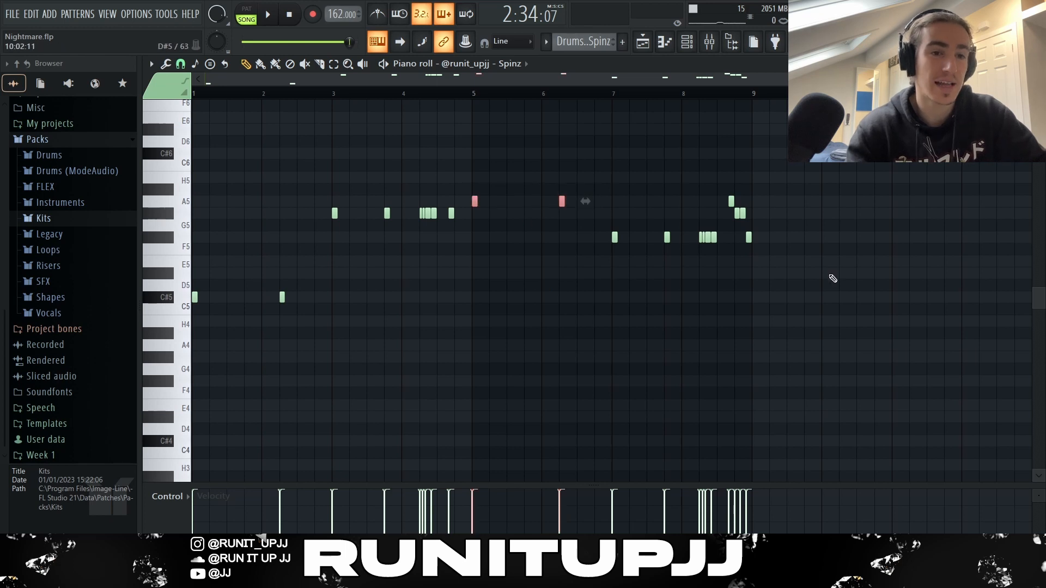
- Highlight the Spinz F#5 notes in bars 7 and 8, clear the selection, and highlight the closing run from A5 to F#5
drag(862, 288, 610, 234)
scroll(752, 279, up, 3)
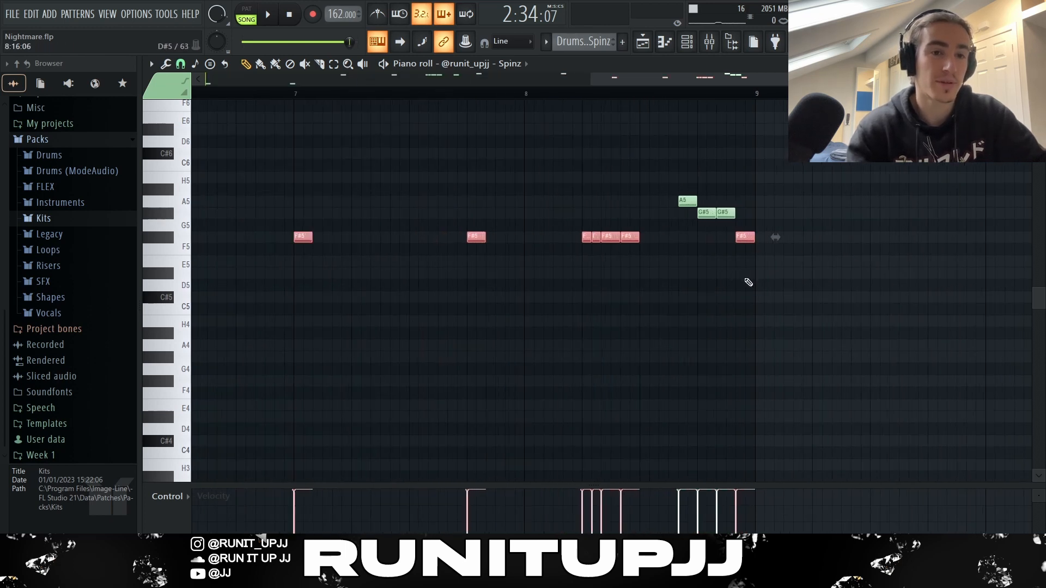
ctrl+click(748, 282)
drag(663, 172, 761, 257)
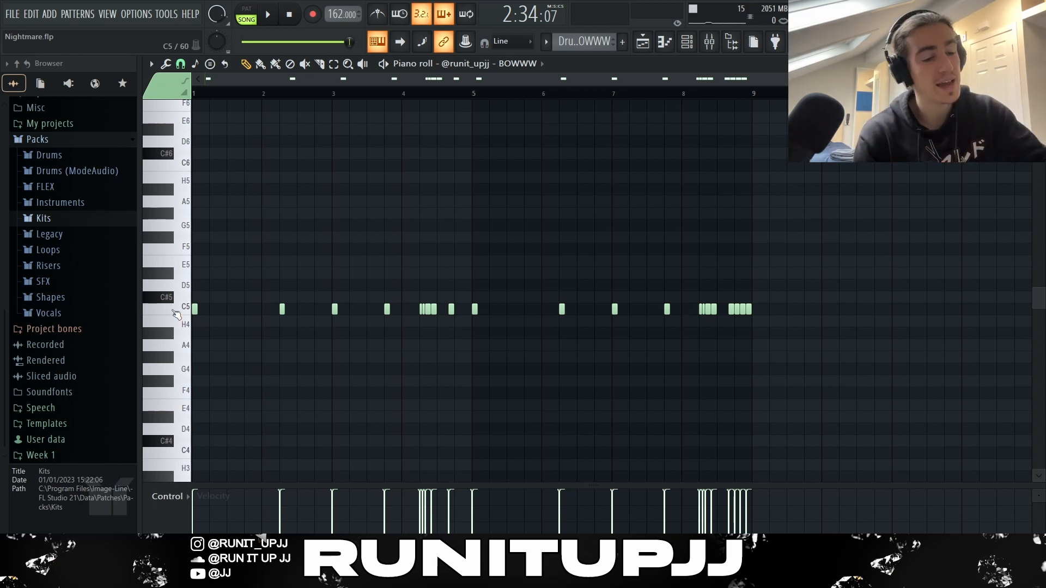
- Select all the BOWWW notes, and highlight the first pair of C5 notes in the Zap pattern
key(ctrl+a)
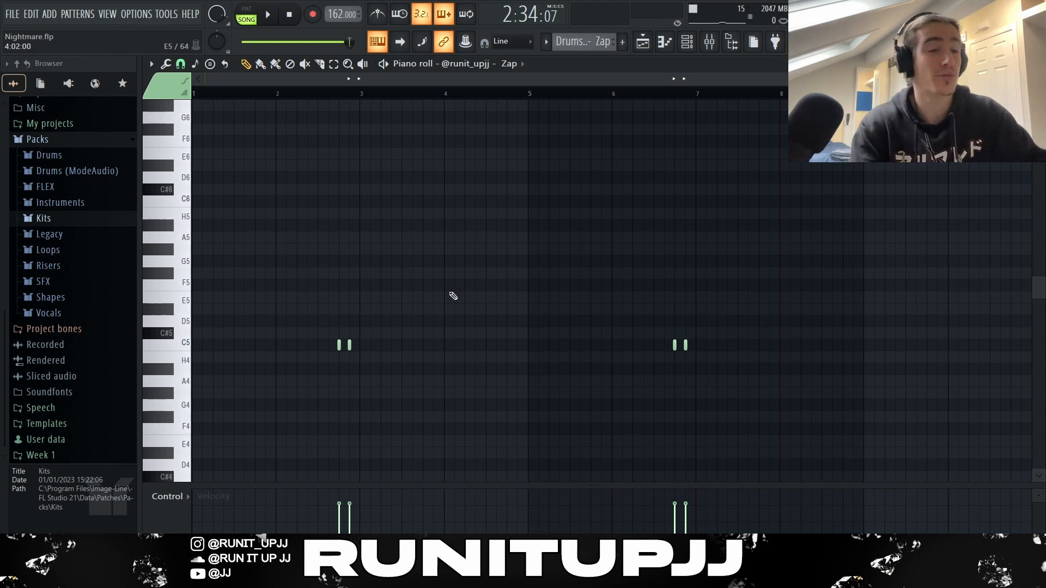
drag(284, 304, 370, 353)
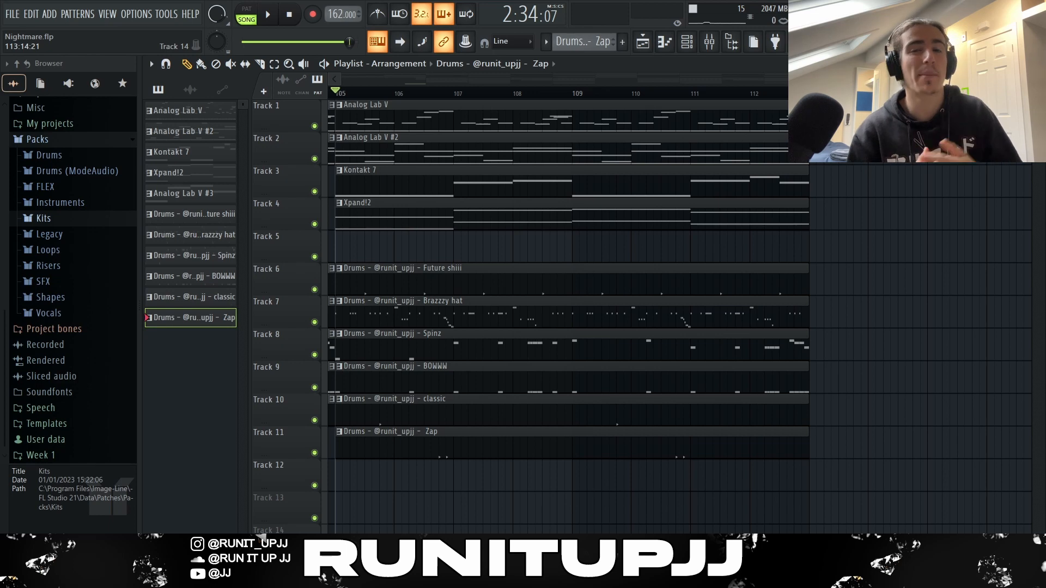
- Play the arrangement in the playlist and highlight the clips on all tracks from bar 33 to bar 57
key(space)
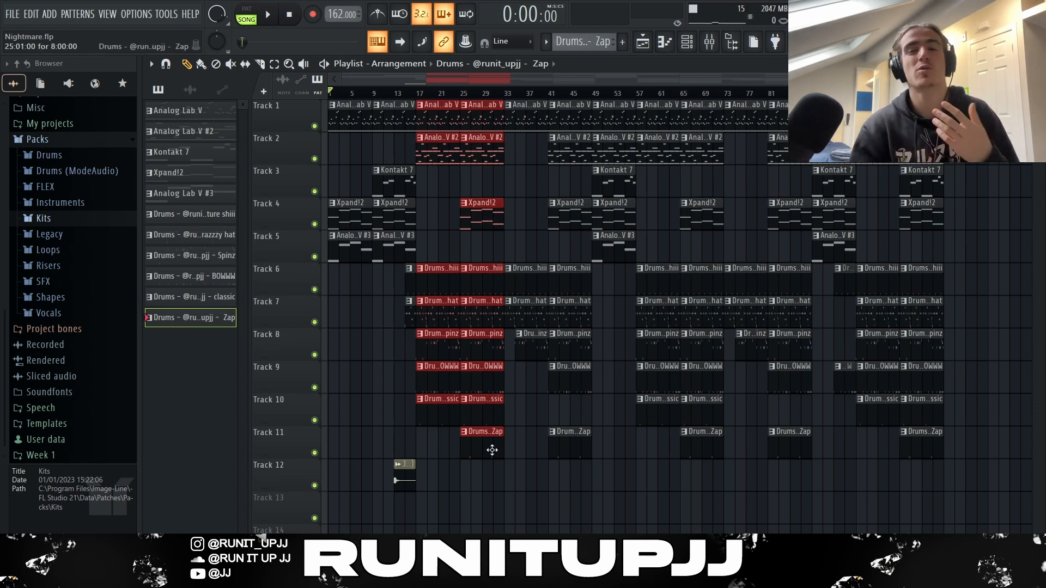
drag(505, 102, 626, 501)
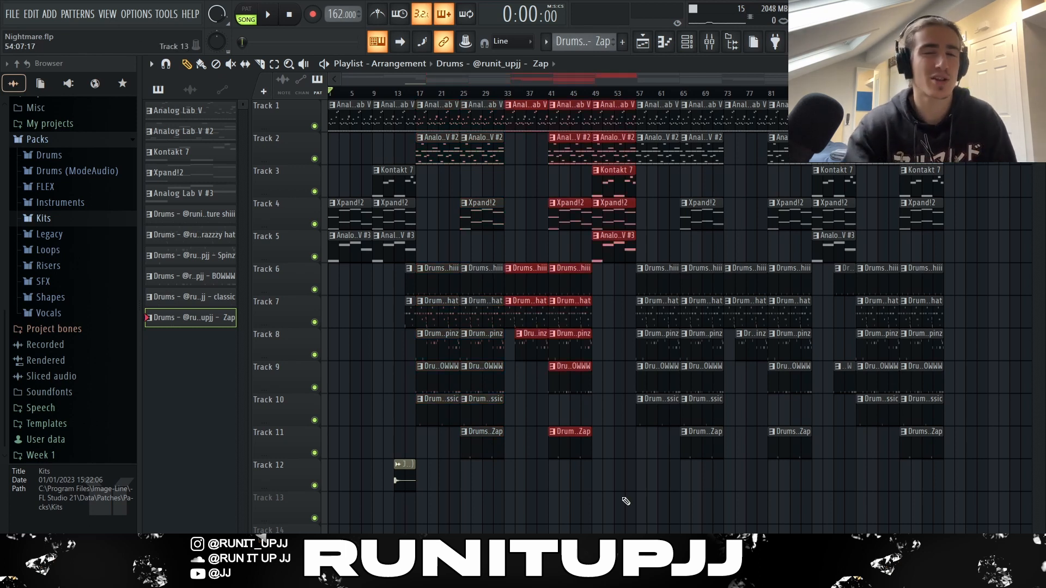